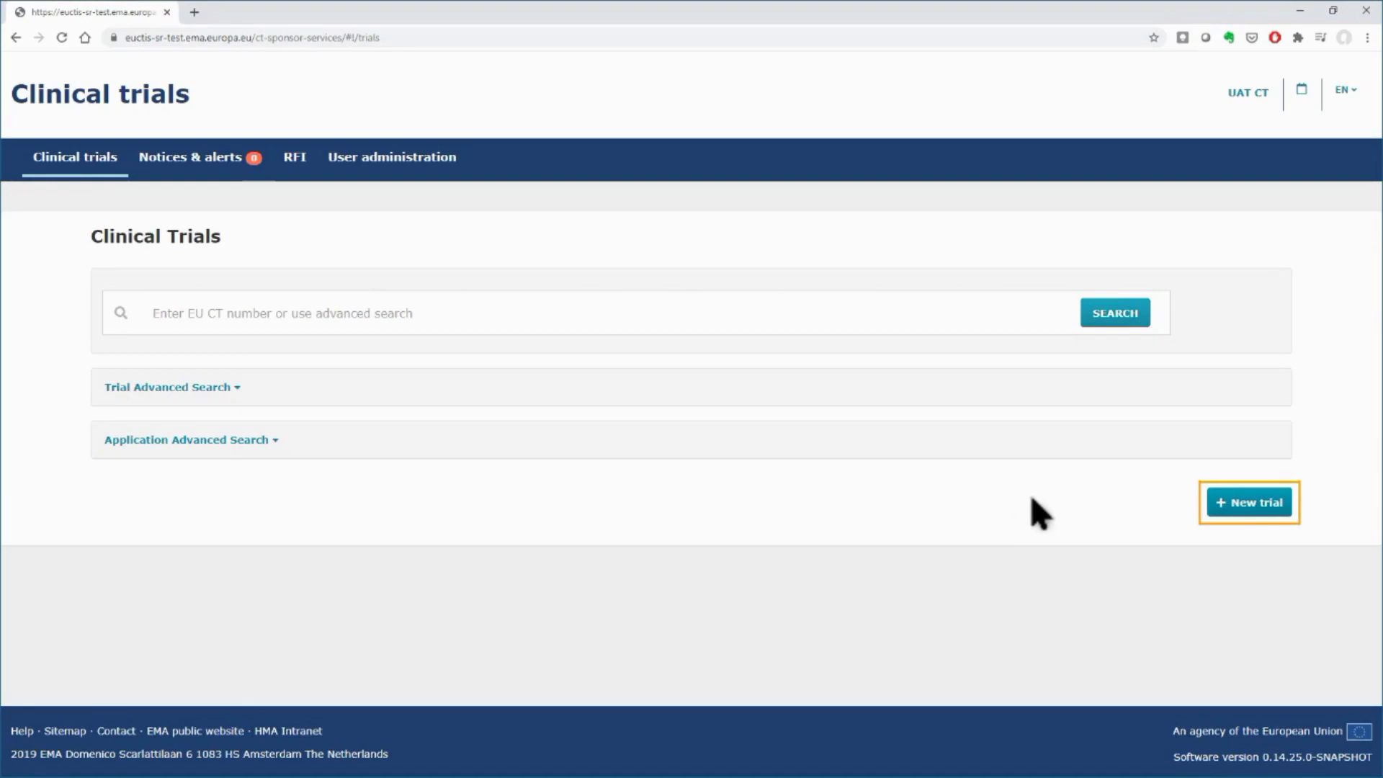
Step: Start a new trial with the full title 'Clinical Trial for the CTIS Training Programme'
left_click(1242, 505)
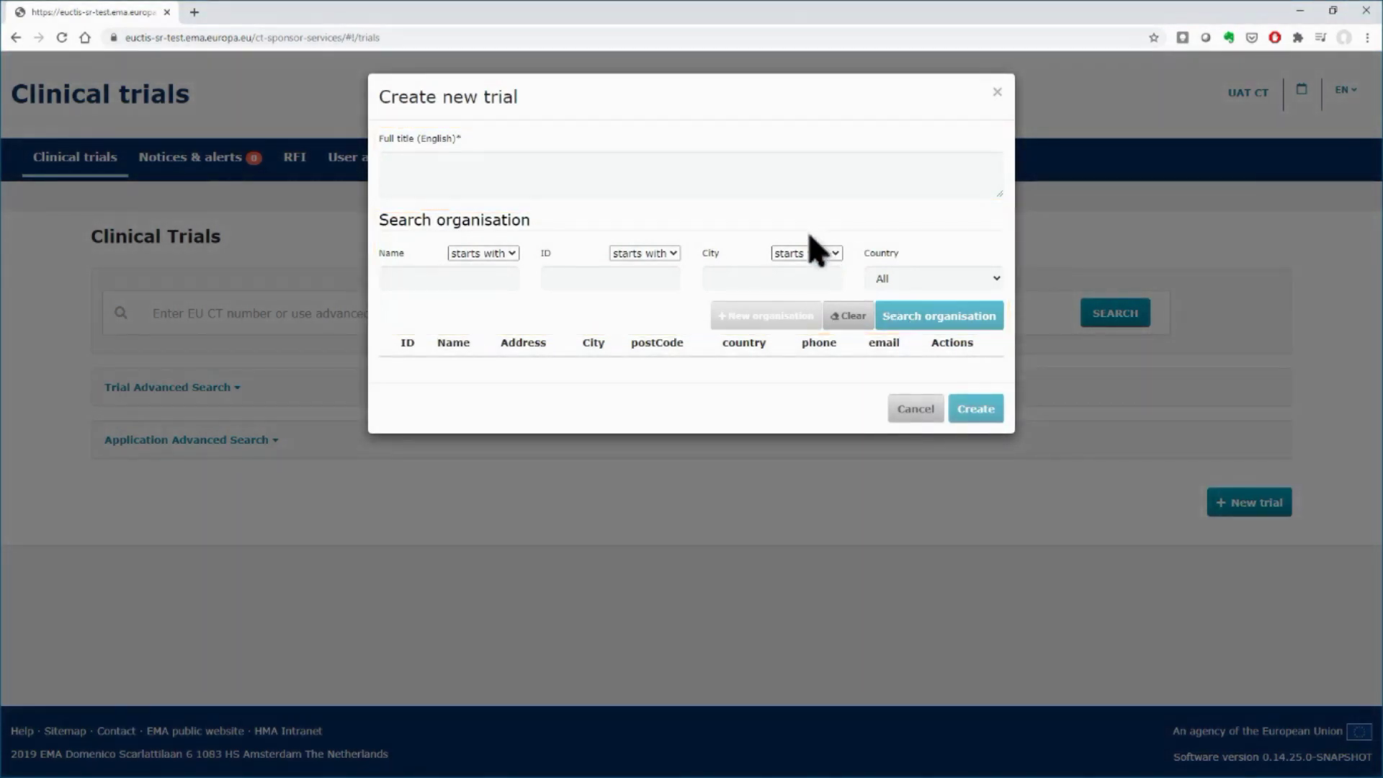
left_click(734, 173)
type("Cli")
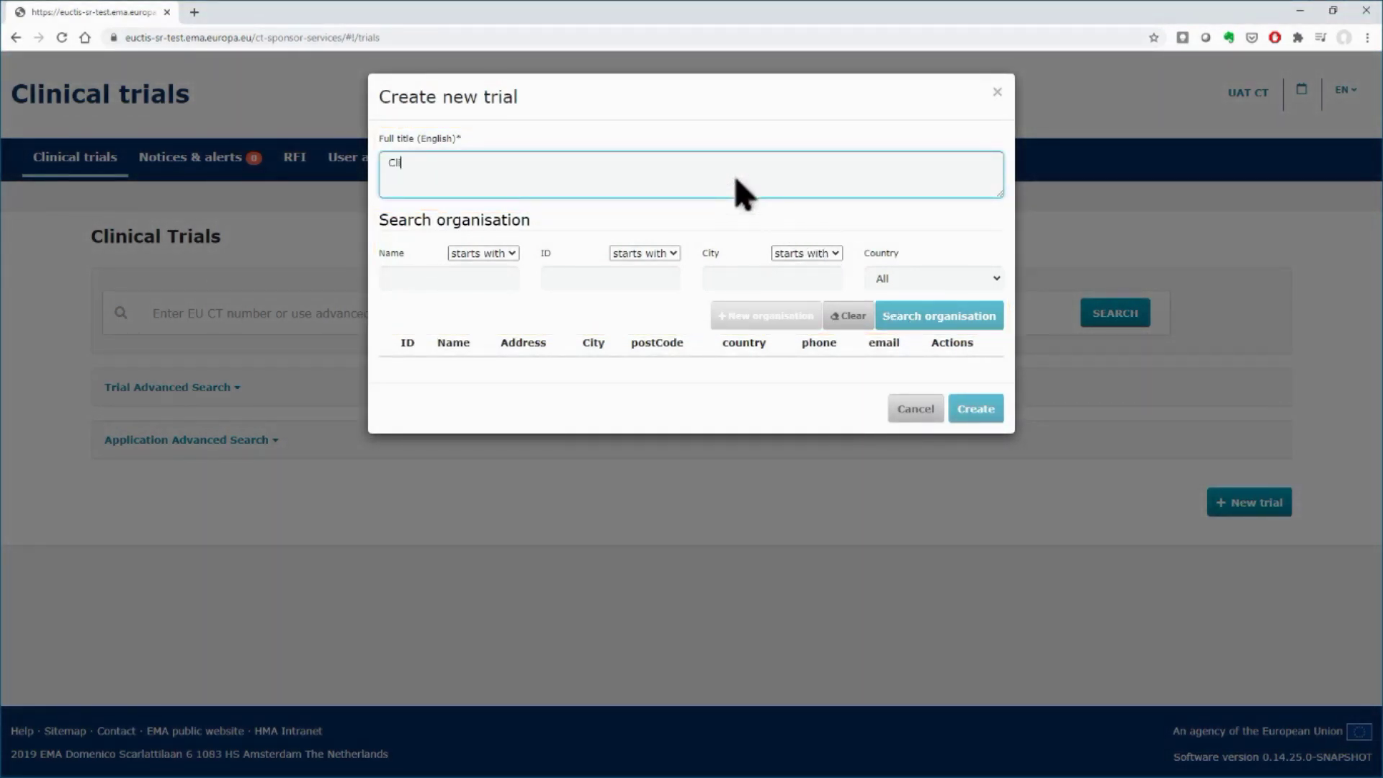
type("nical Trial for the CTIS Training Programme")
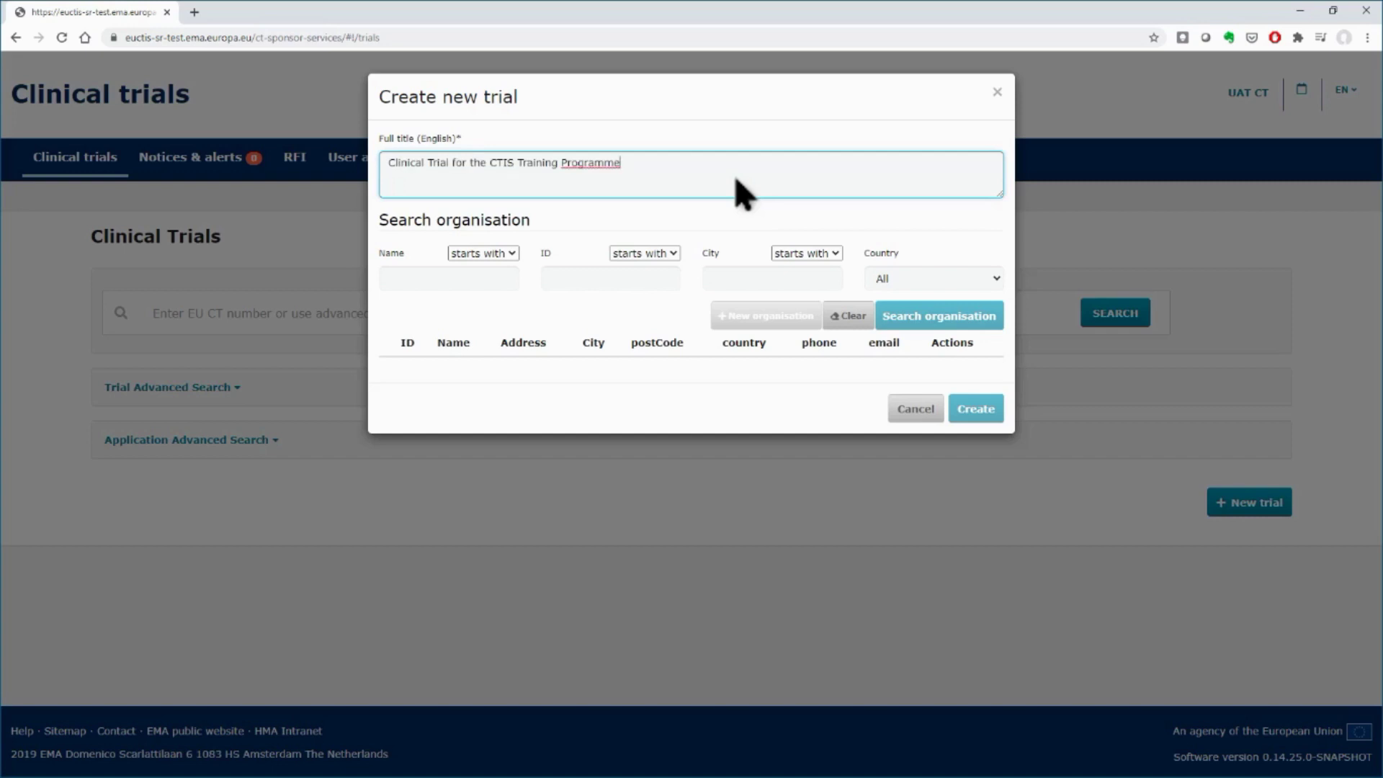
Step: Search organisations containing 'Test Organisation', pick Test Organisation Demo as sponsor, and create the trial
left_click(513, 255)
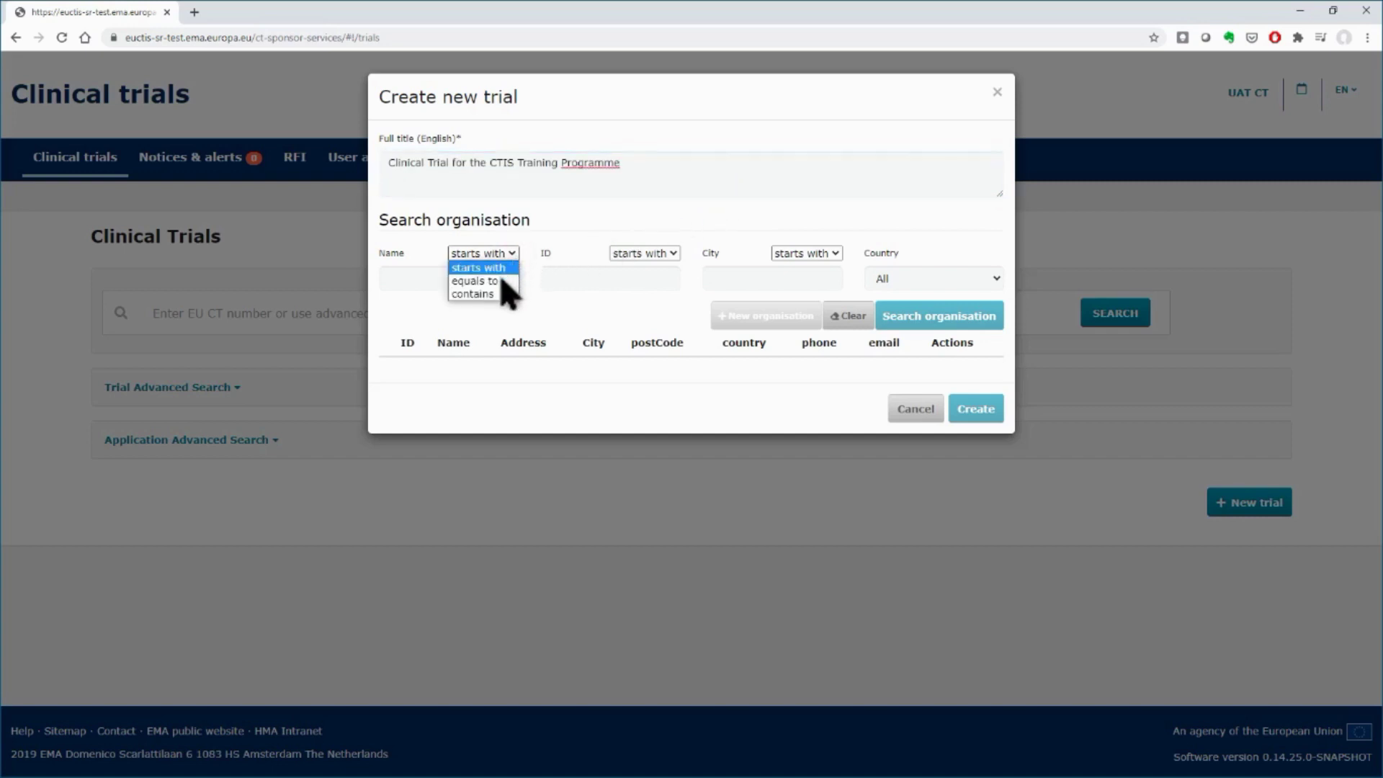
left_click(475, 294)
left_click(475, 280)
type("te")
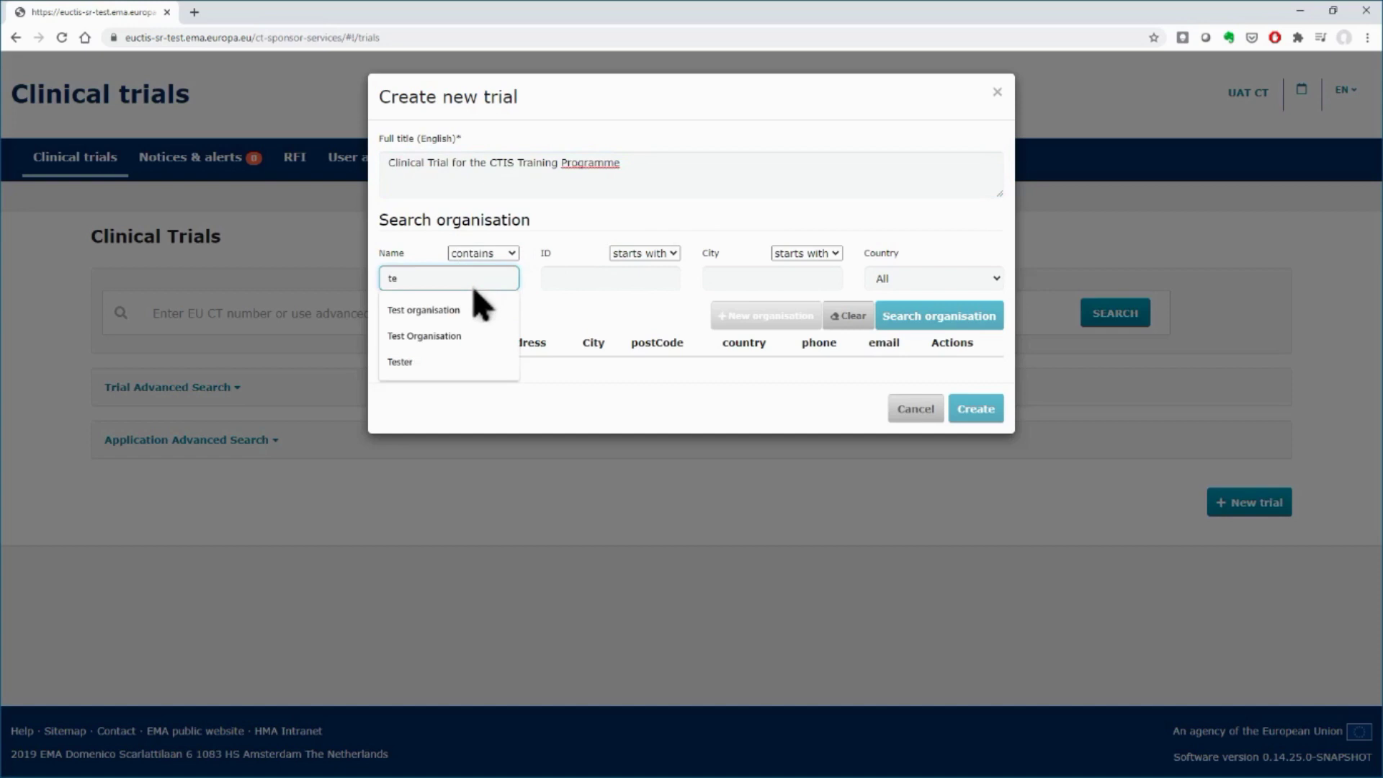
left_click(452, 337)
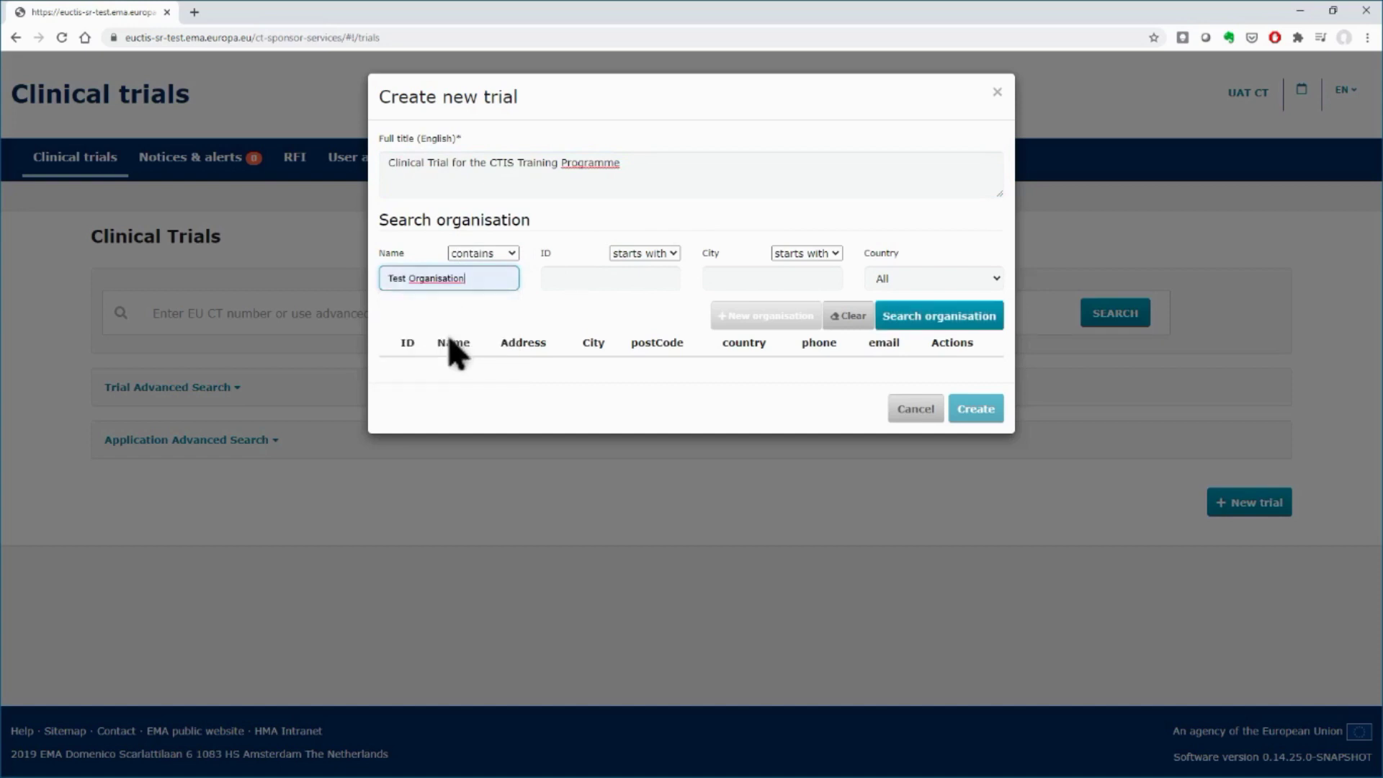
left_click(941, 333)
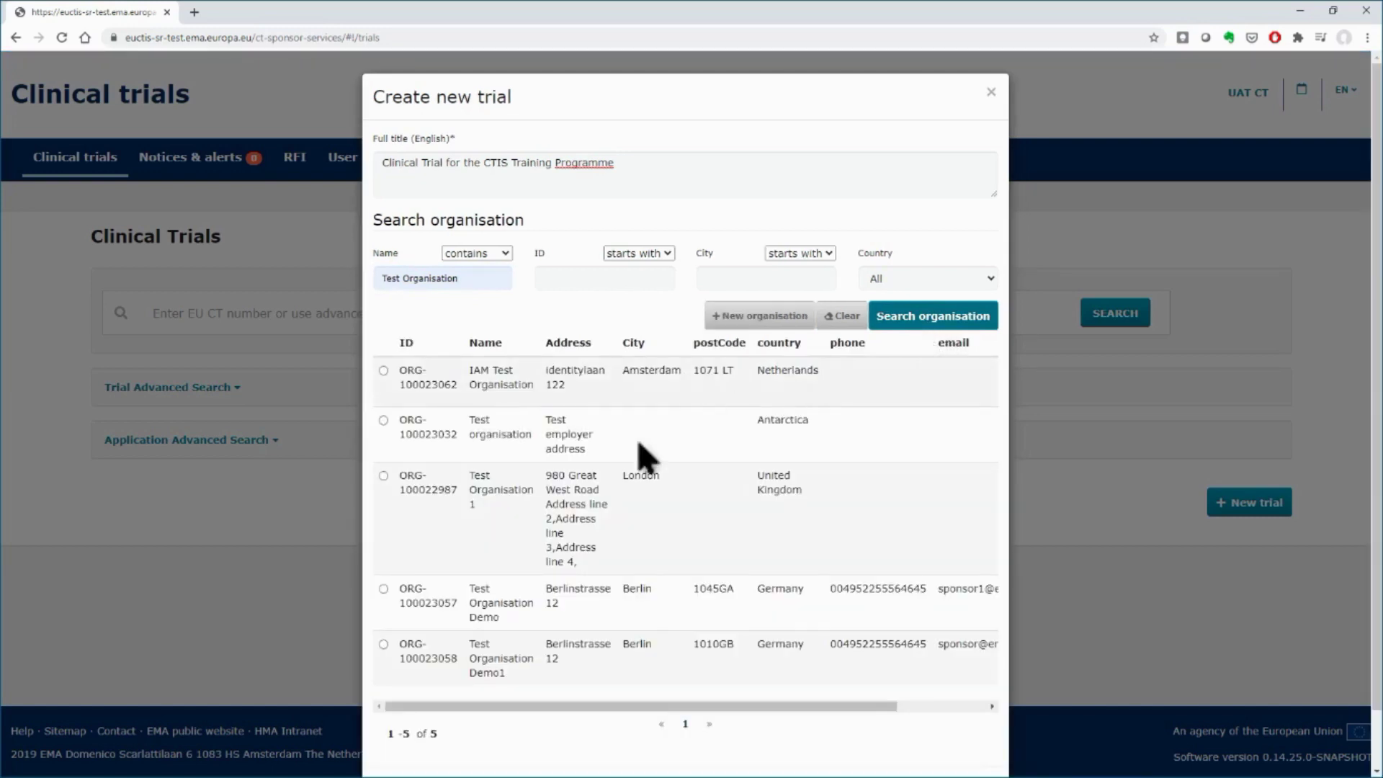
left_click(384, 589)
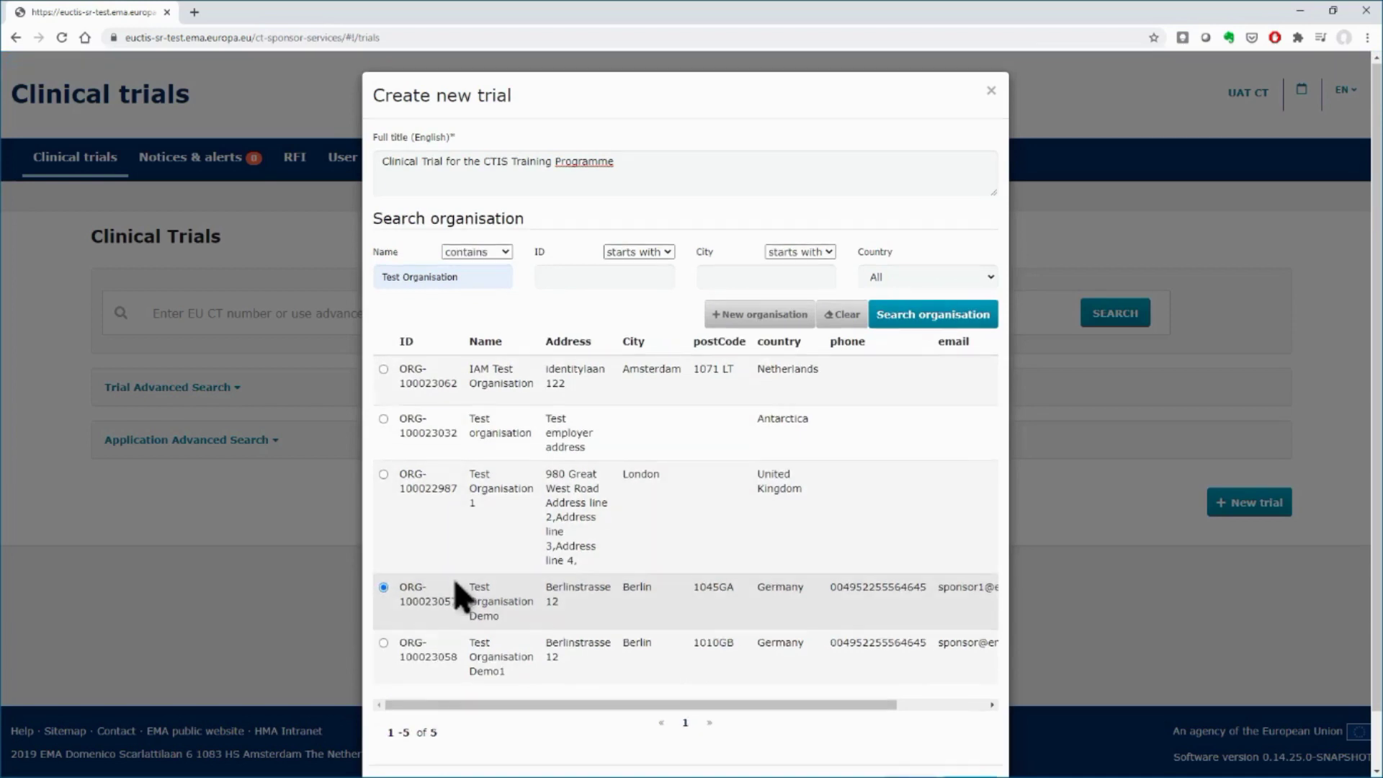
scroll(461, 595, "down", 1)
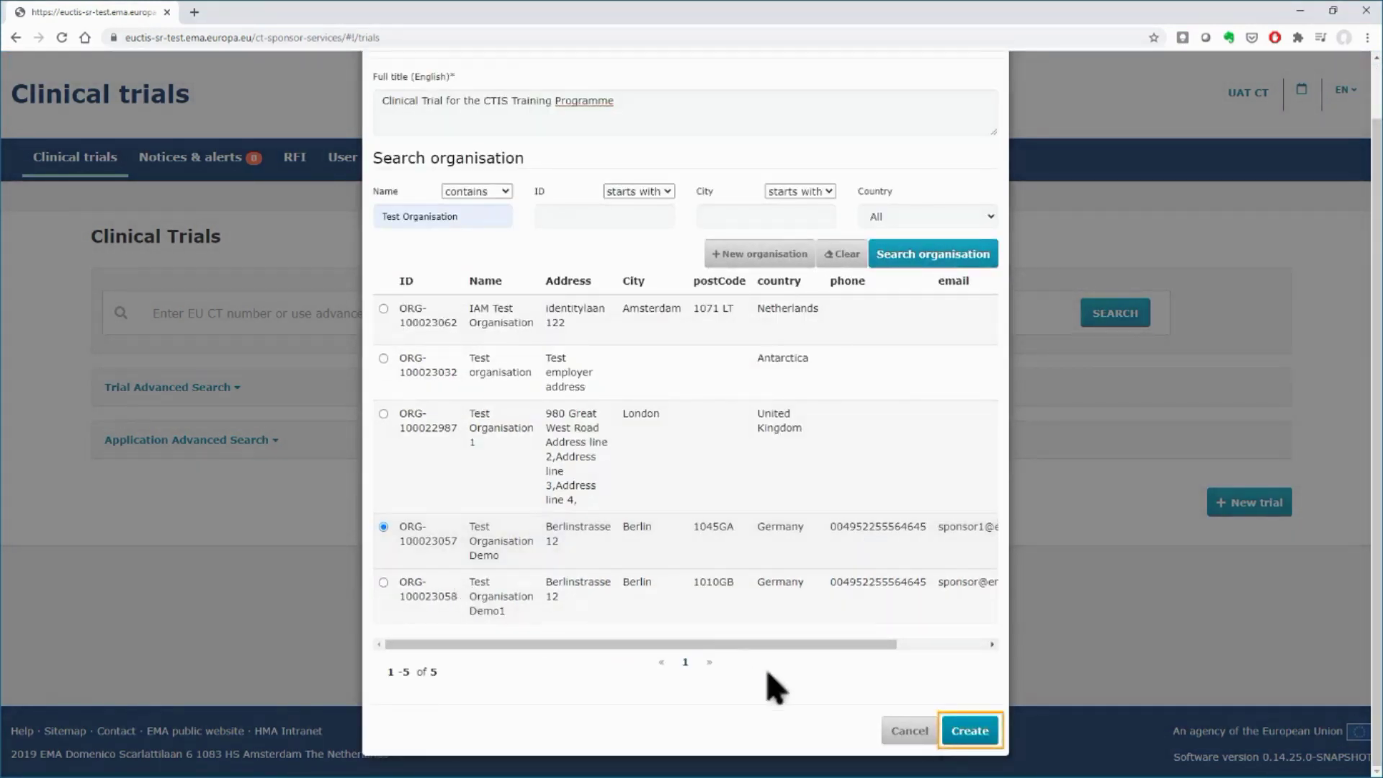
left_click(982, 739)
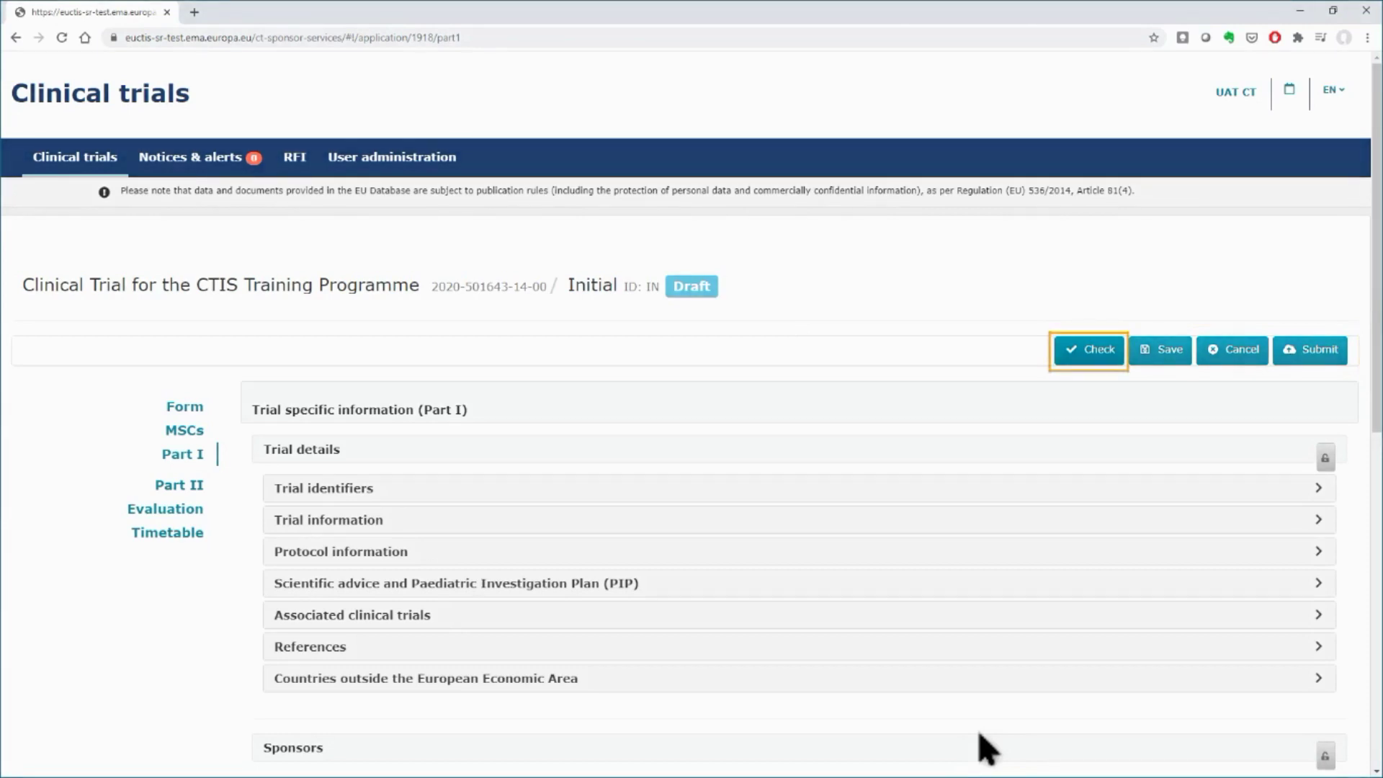
Step: Run Check on the new draft application for missing information, then save the draft
left_click(1096, 354)
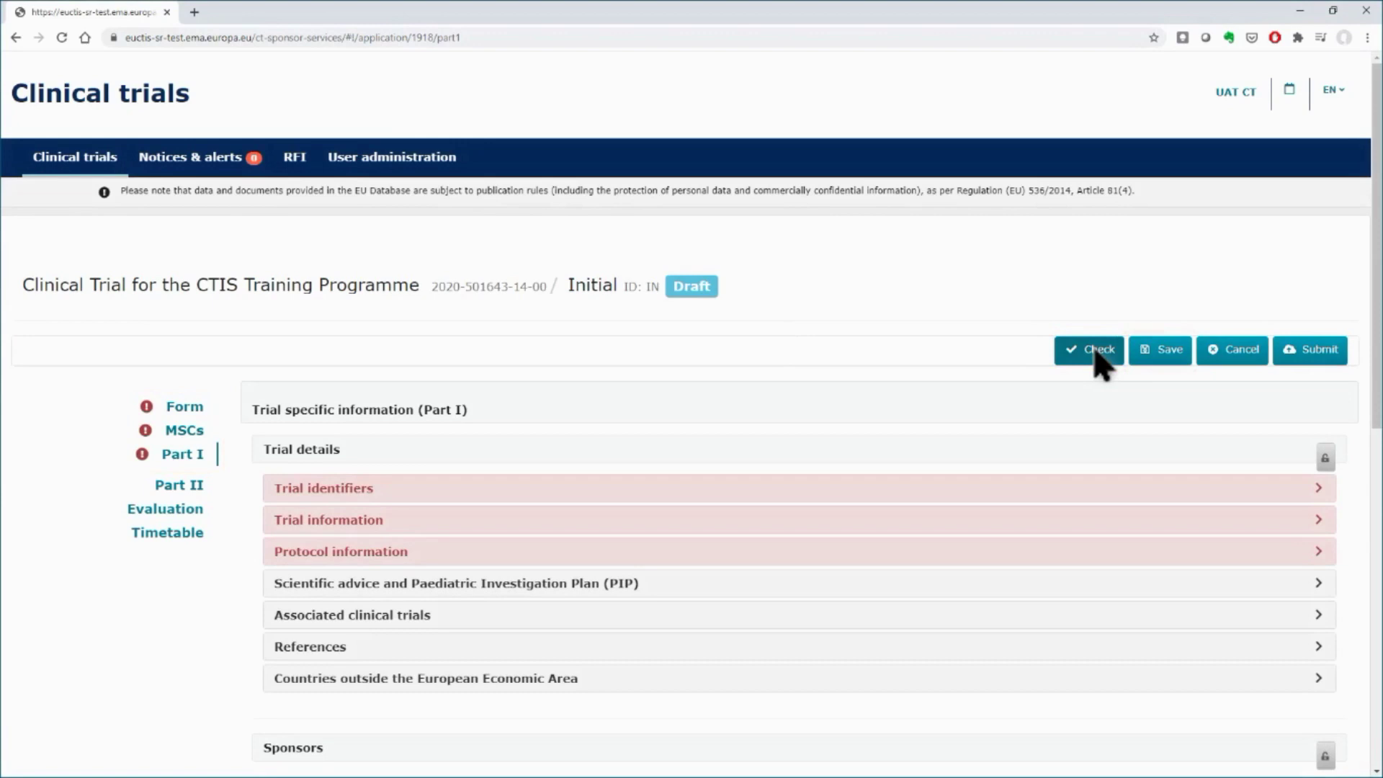
left_click(1161, 353)
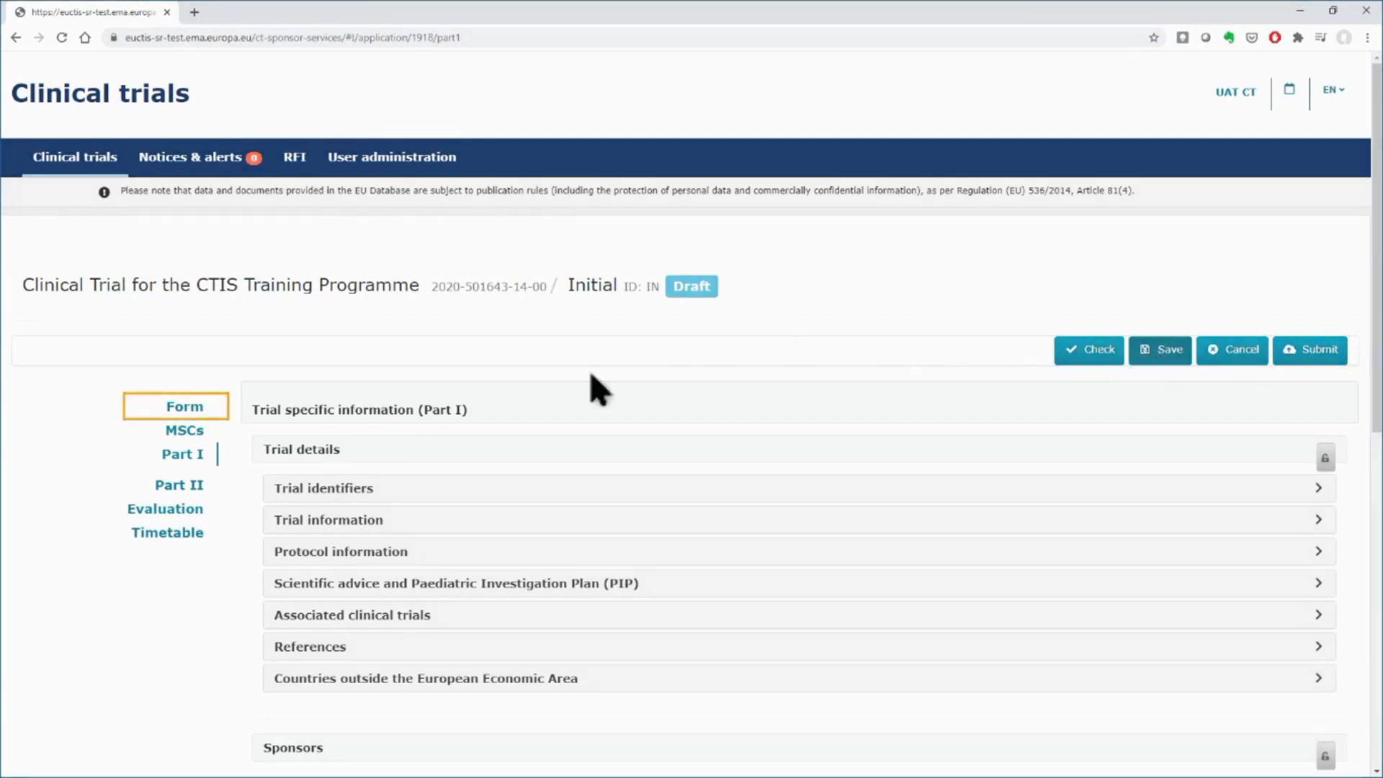
Step: Under Form, attach 0_Form_CoverLetter.pdf as an English, Version 1 cover letter for publication
left_click(205, 412)
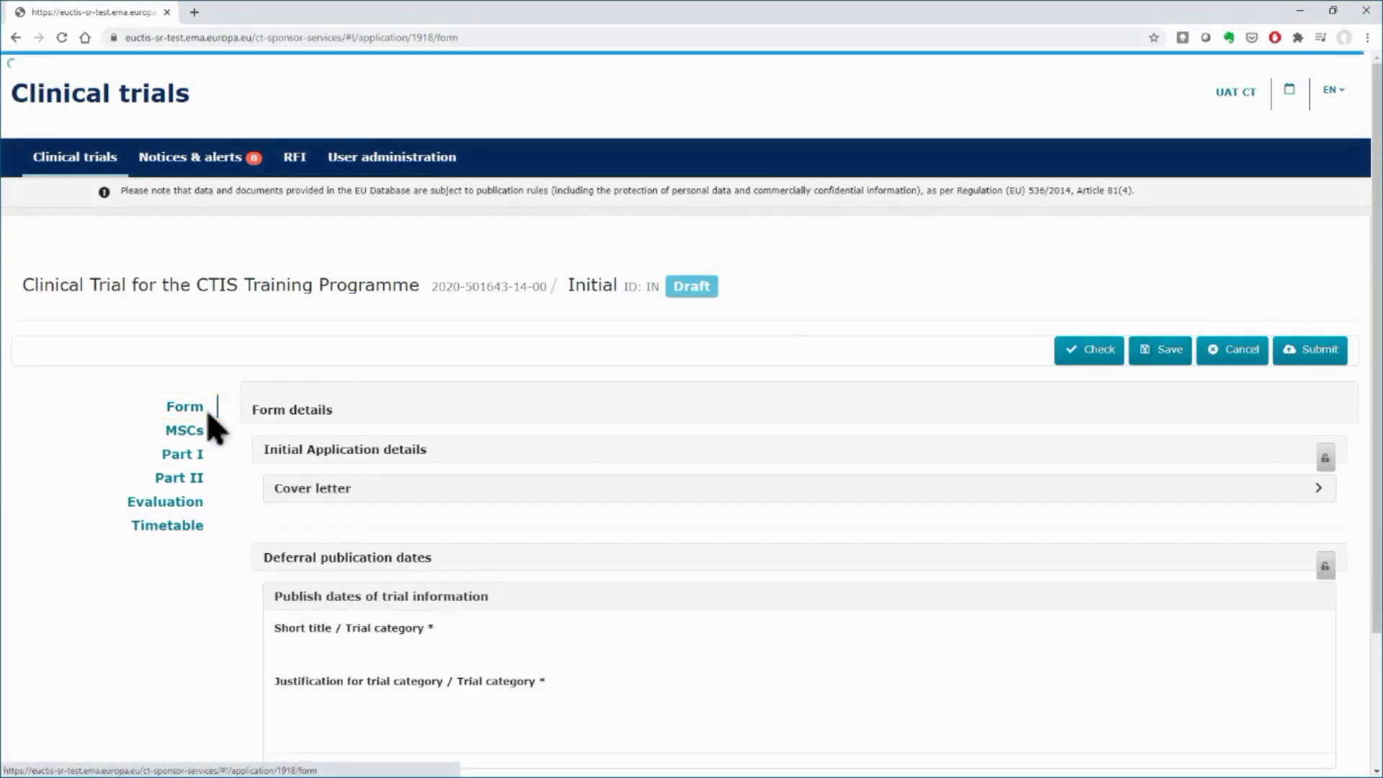
scroll(208, 415, "down", 3)
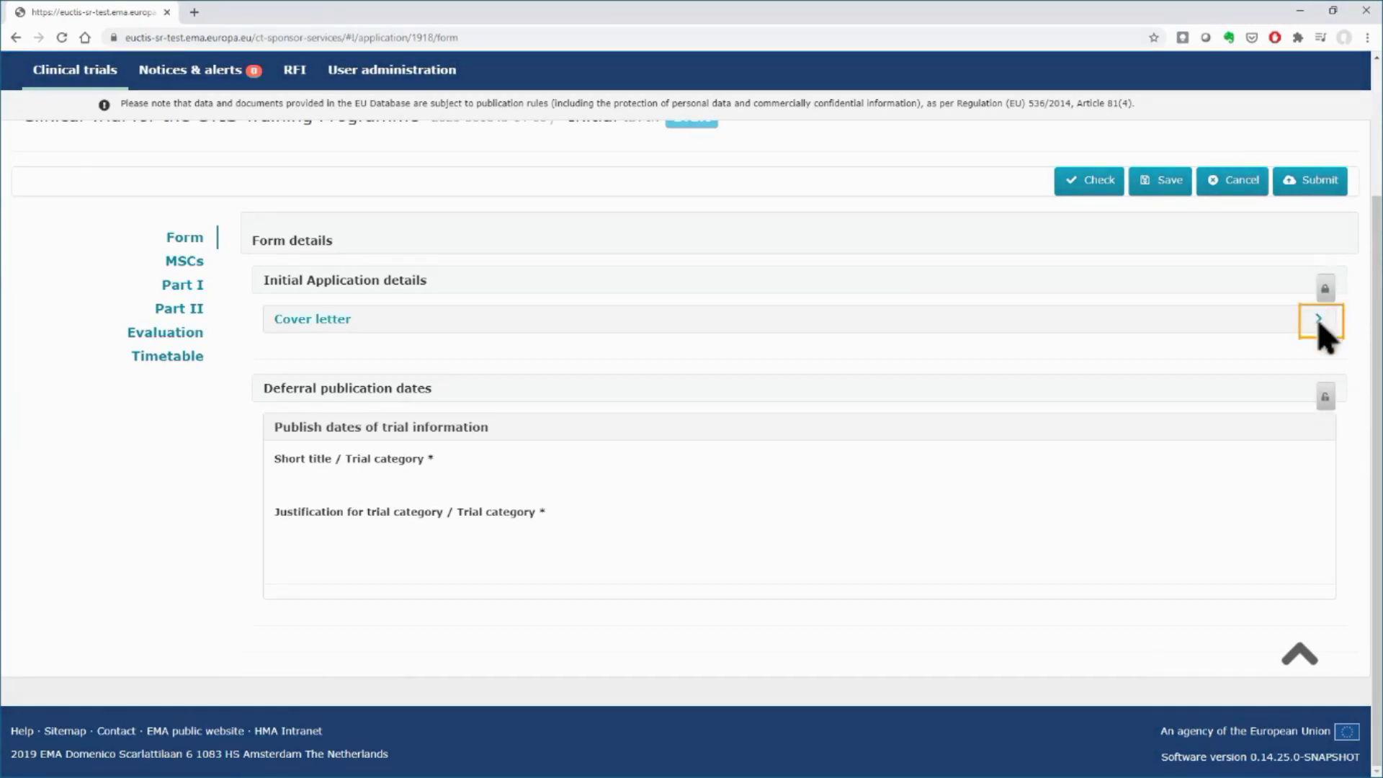
left_click(1319, 323)
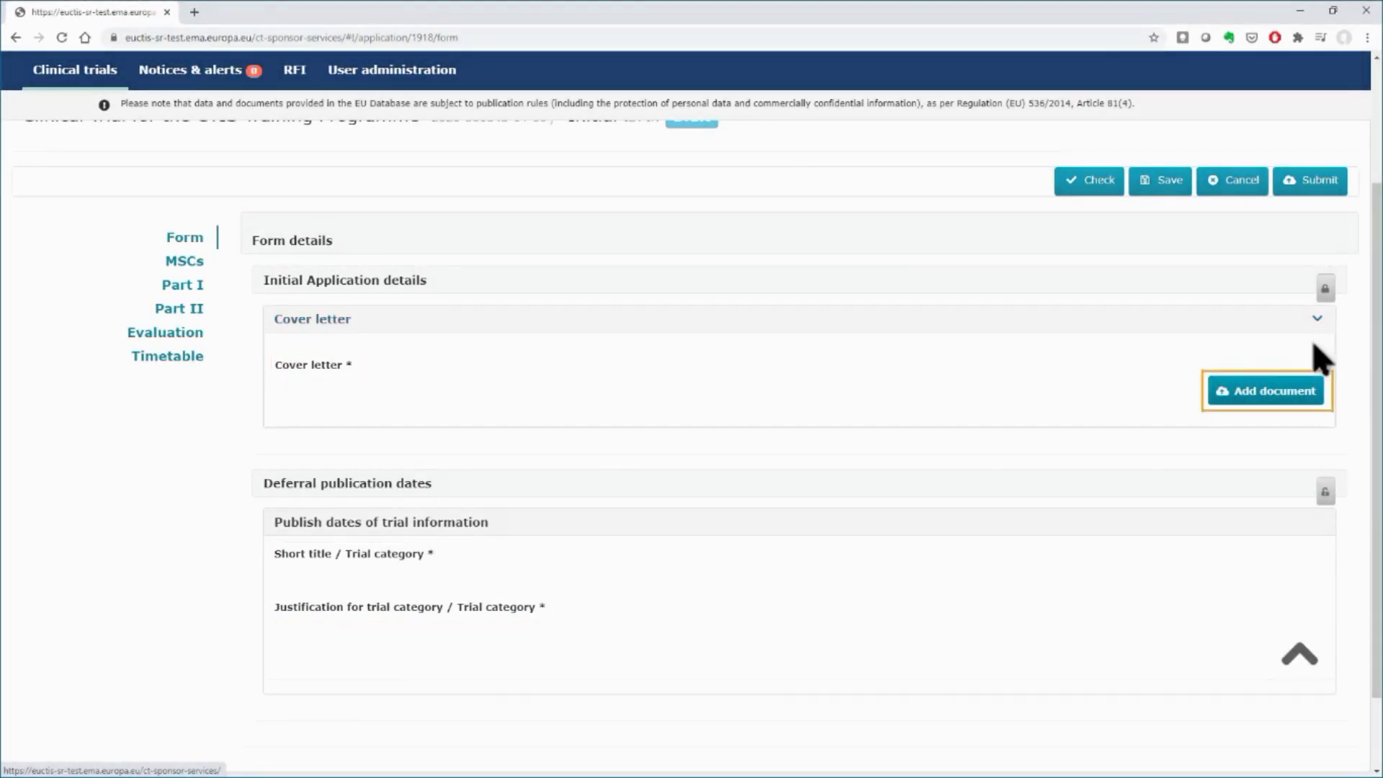
left_click(1292, 394)
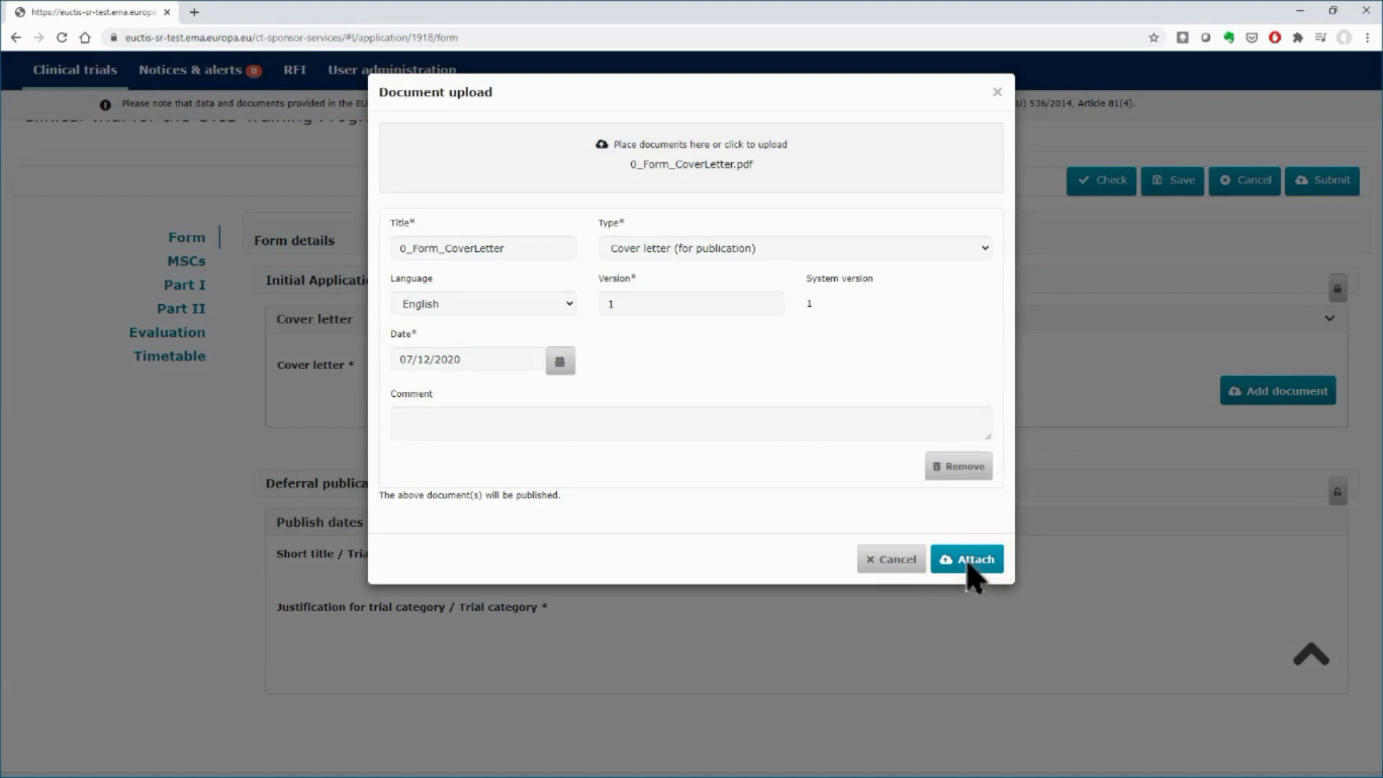
left_click(968, 566)
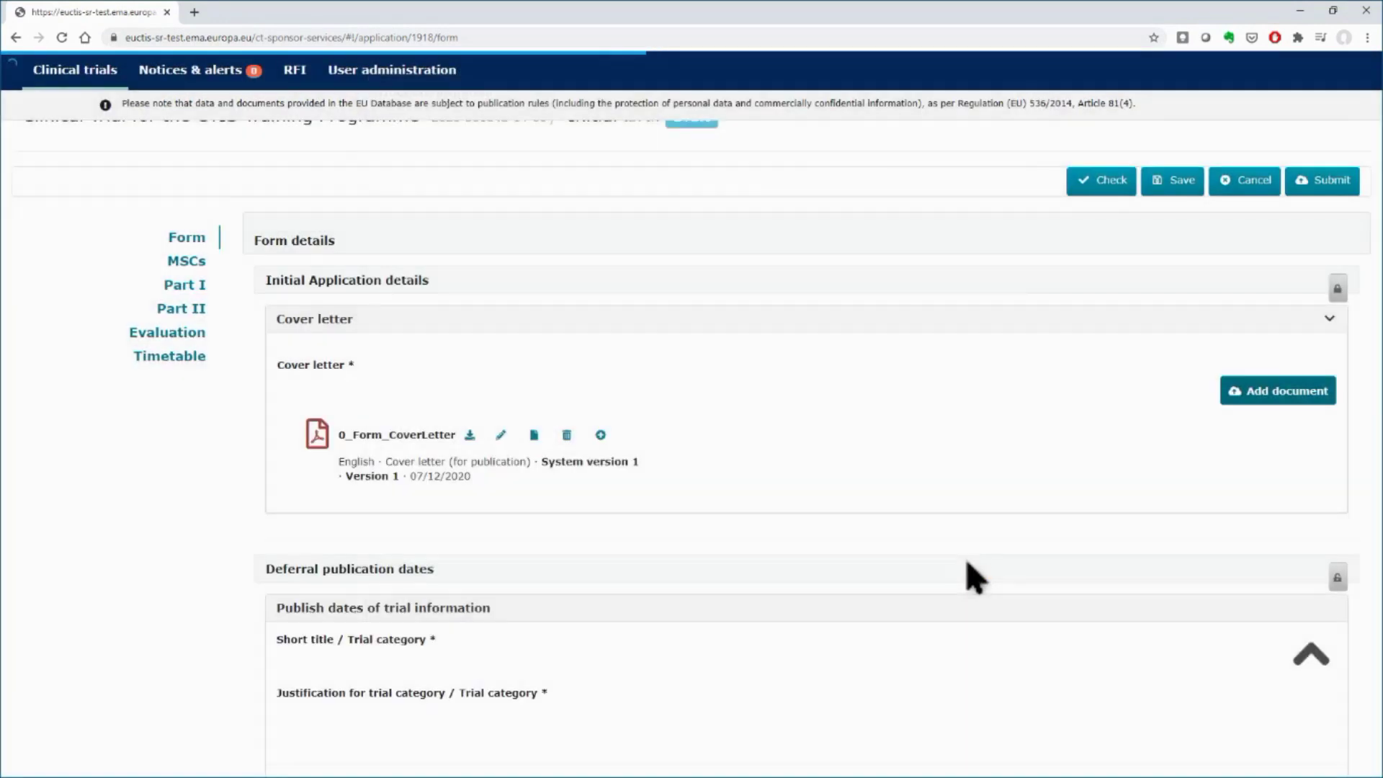
Step: Unlock the deferral section, choose Category 3, and enter 'Justification' as the category justification
scroll(1004, 560, "down", 3)
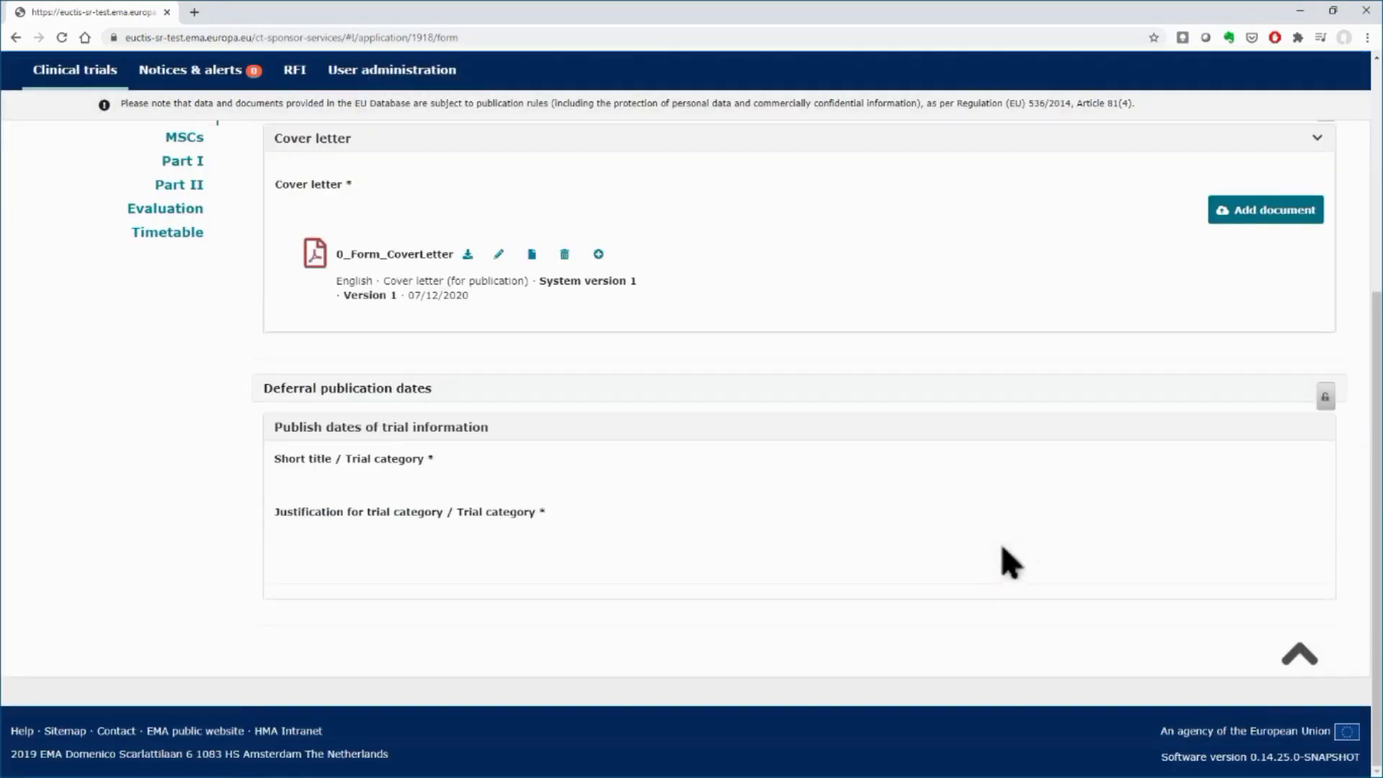
left_click(1327, 401)
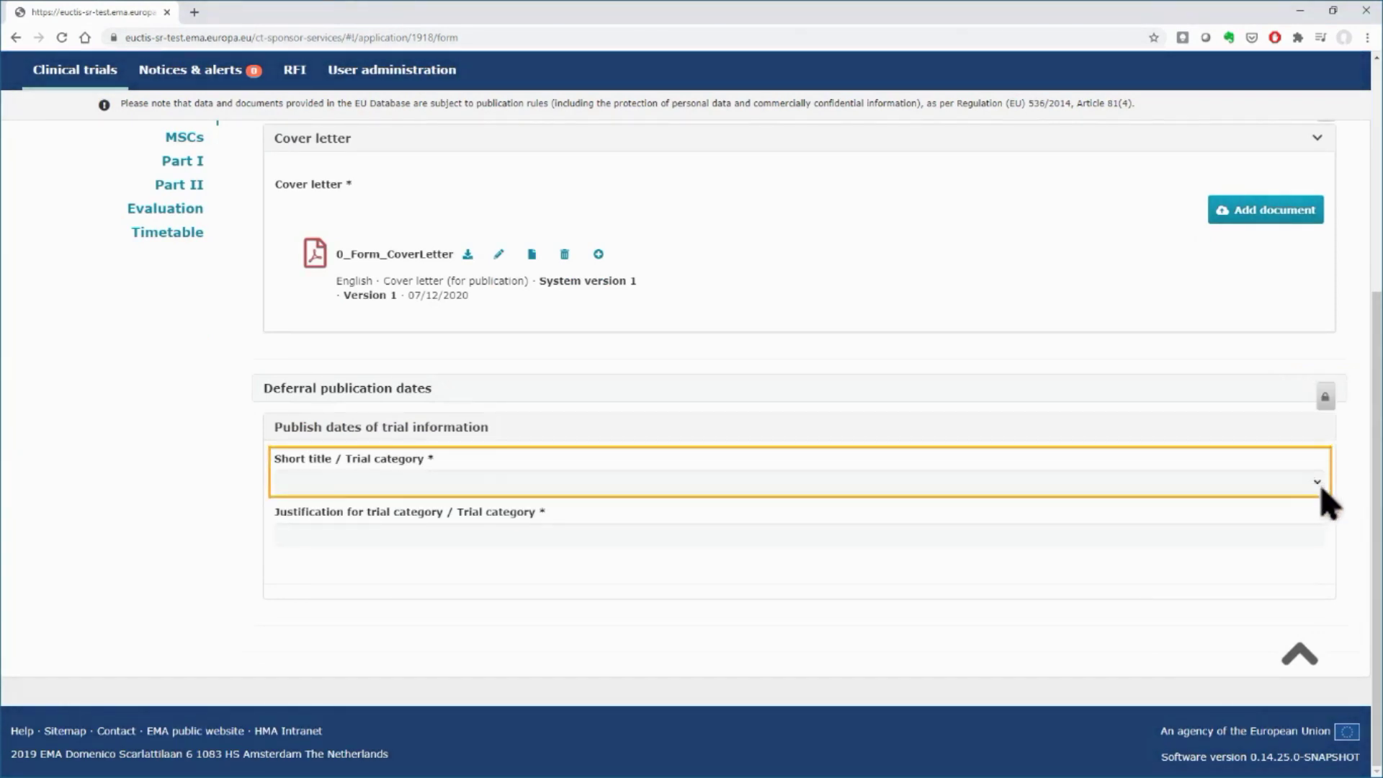
left_click(1322, 489)
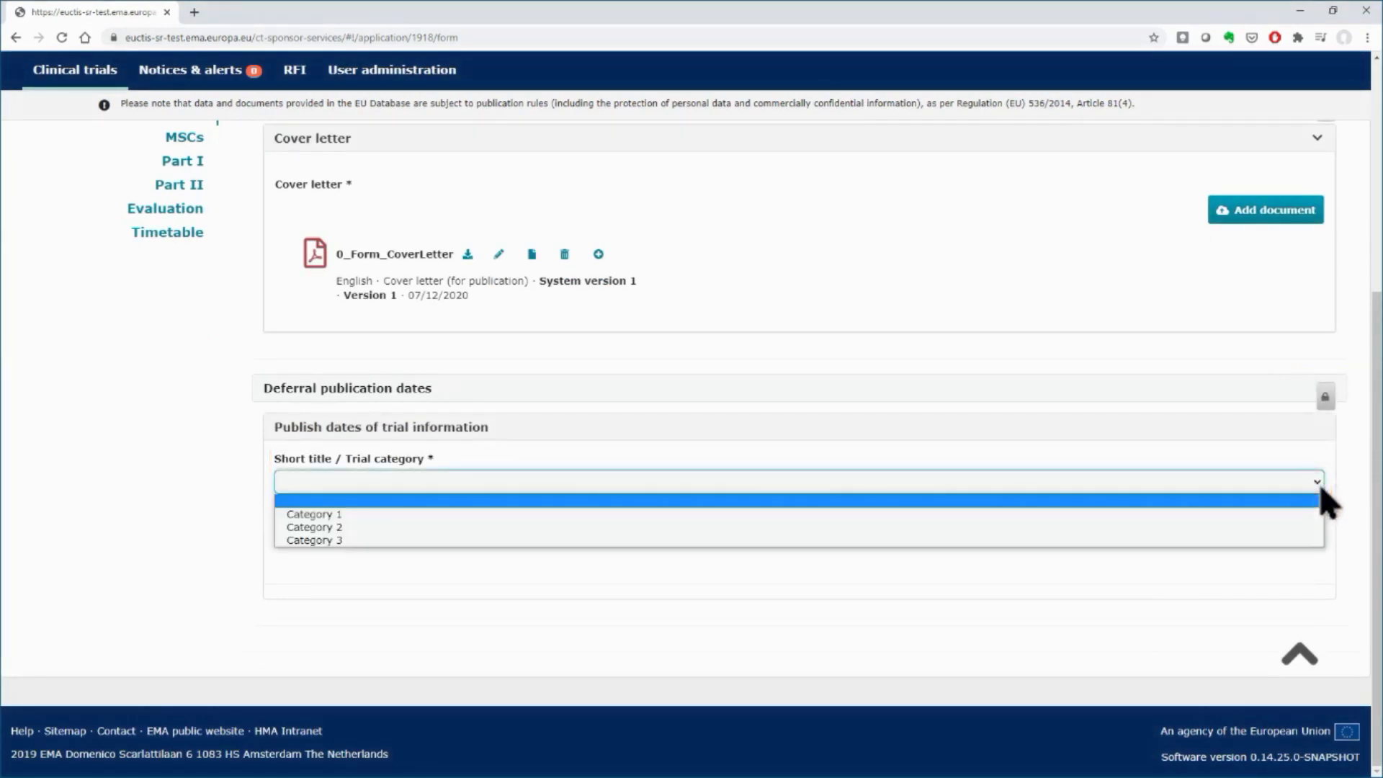
left_click(1230, 543)
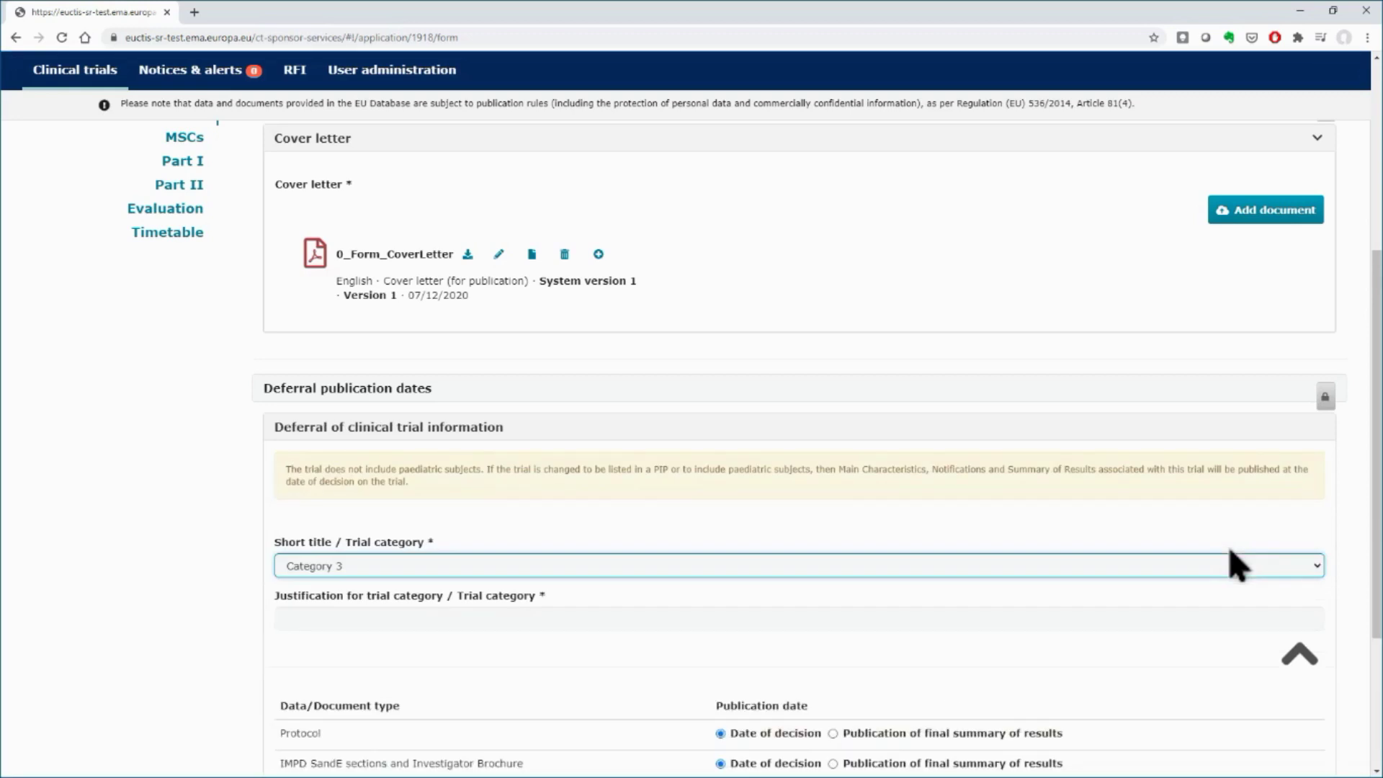
scroll(1234, 566, "down", 3)
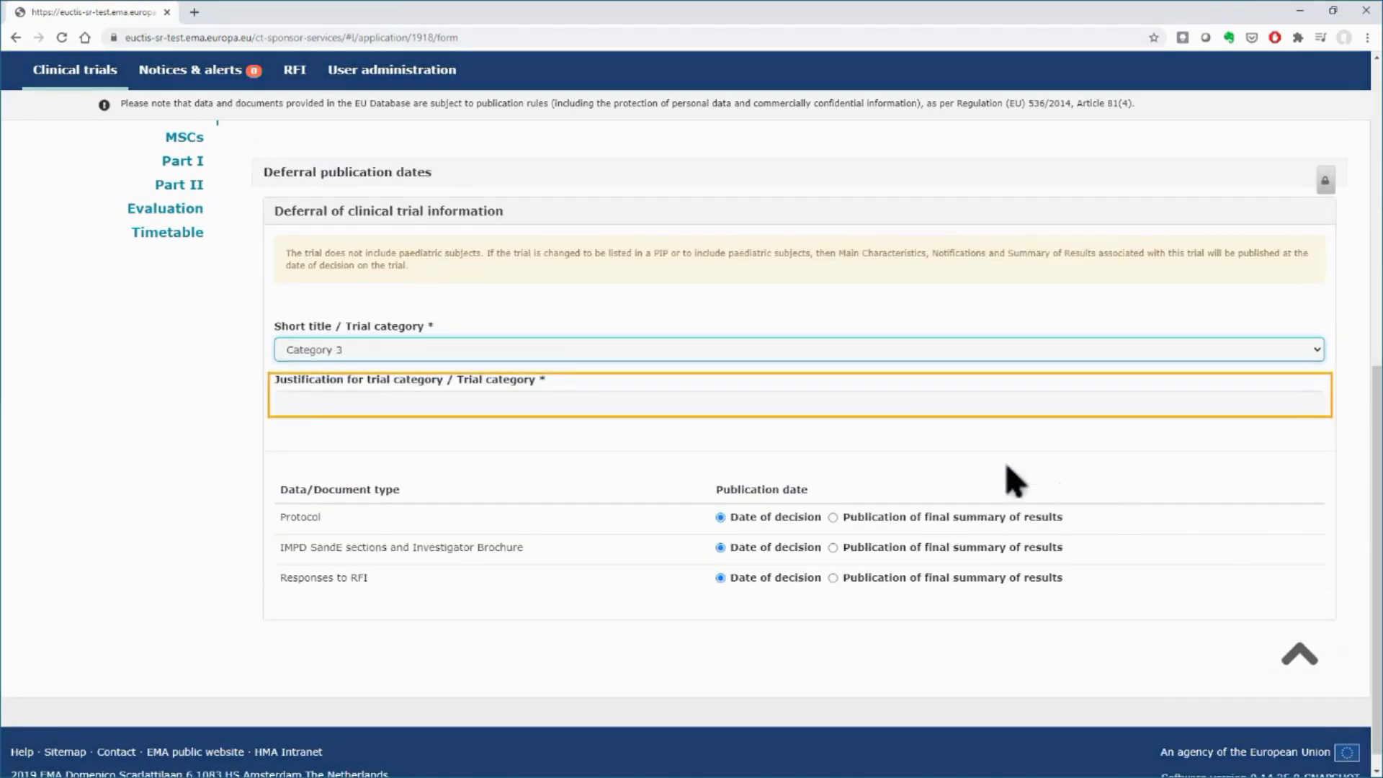
left_click(903, 405)
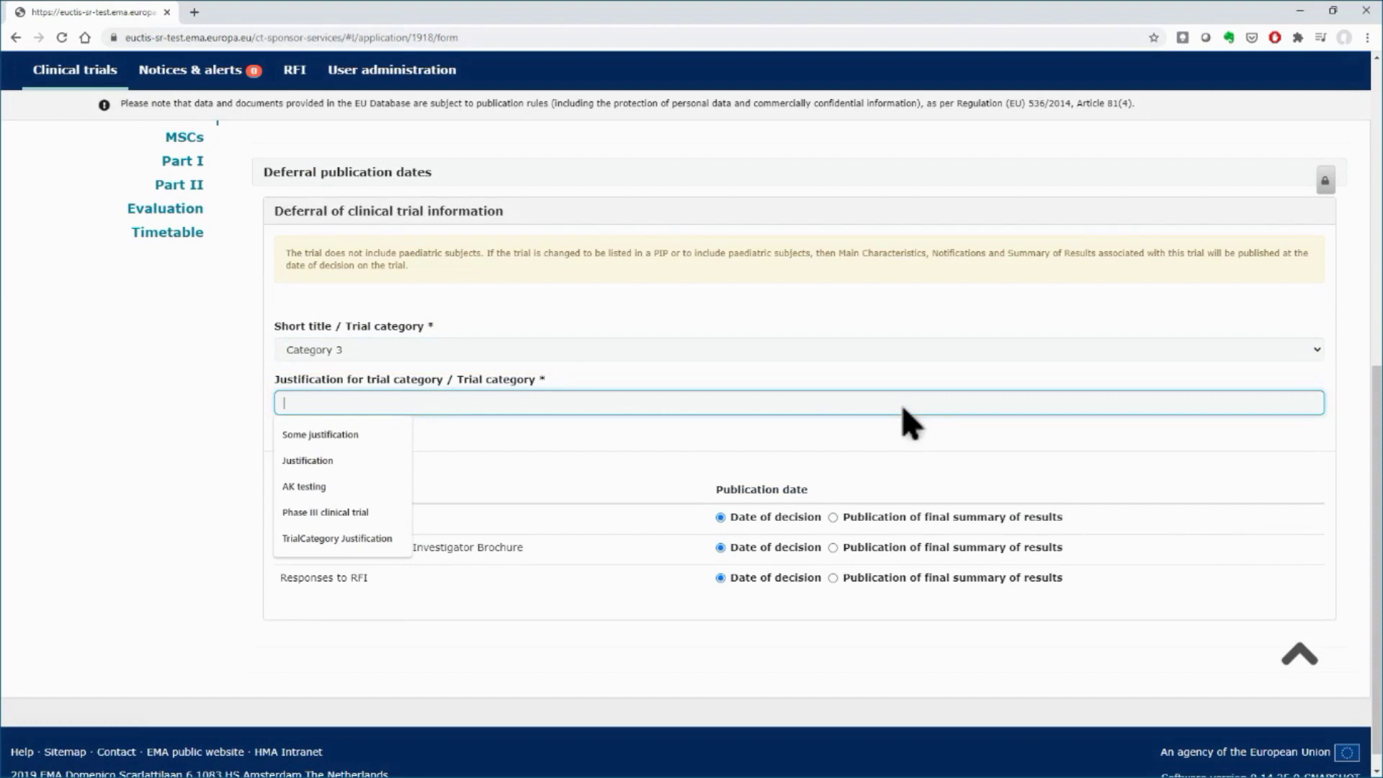
type("Justi")
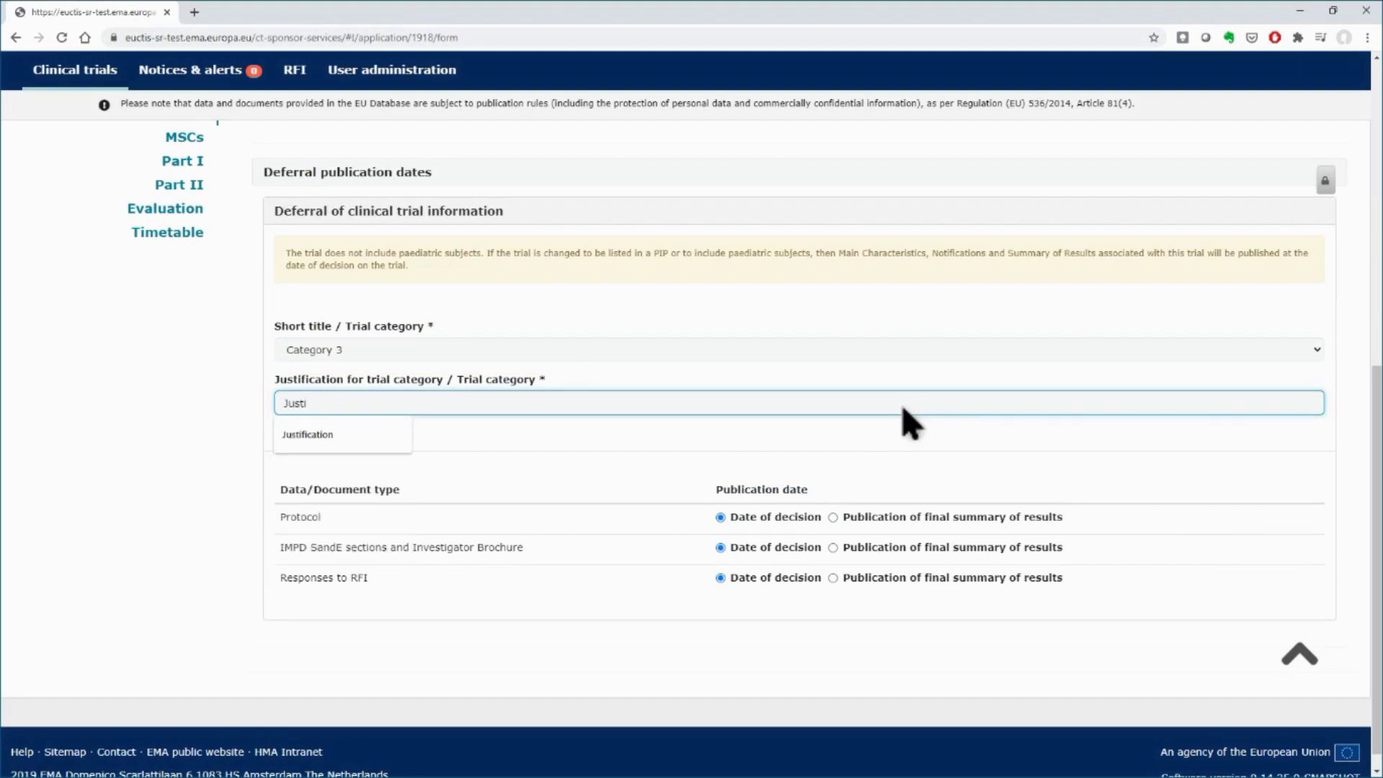
type("fication")
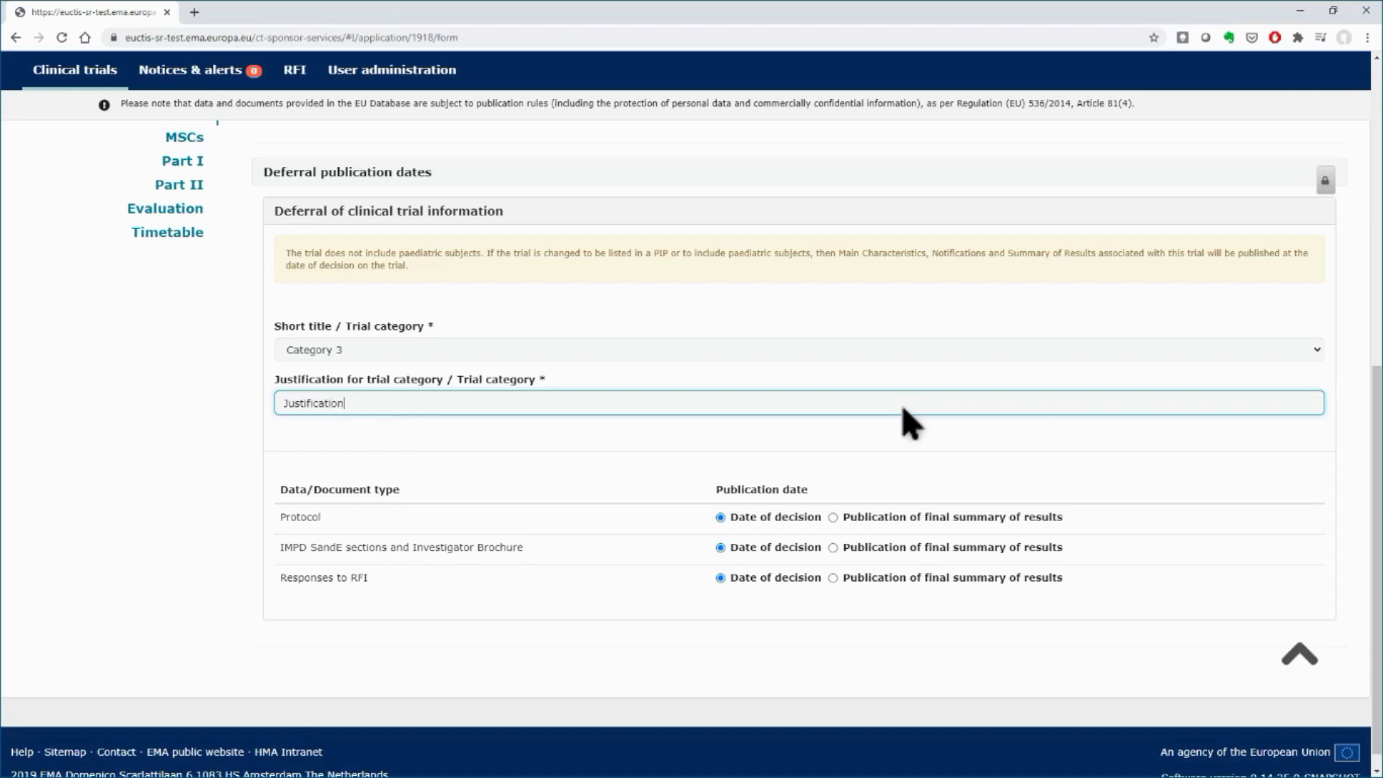
scroll(910, 423, "down", 1)
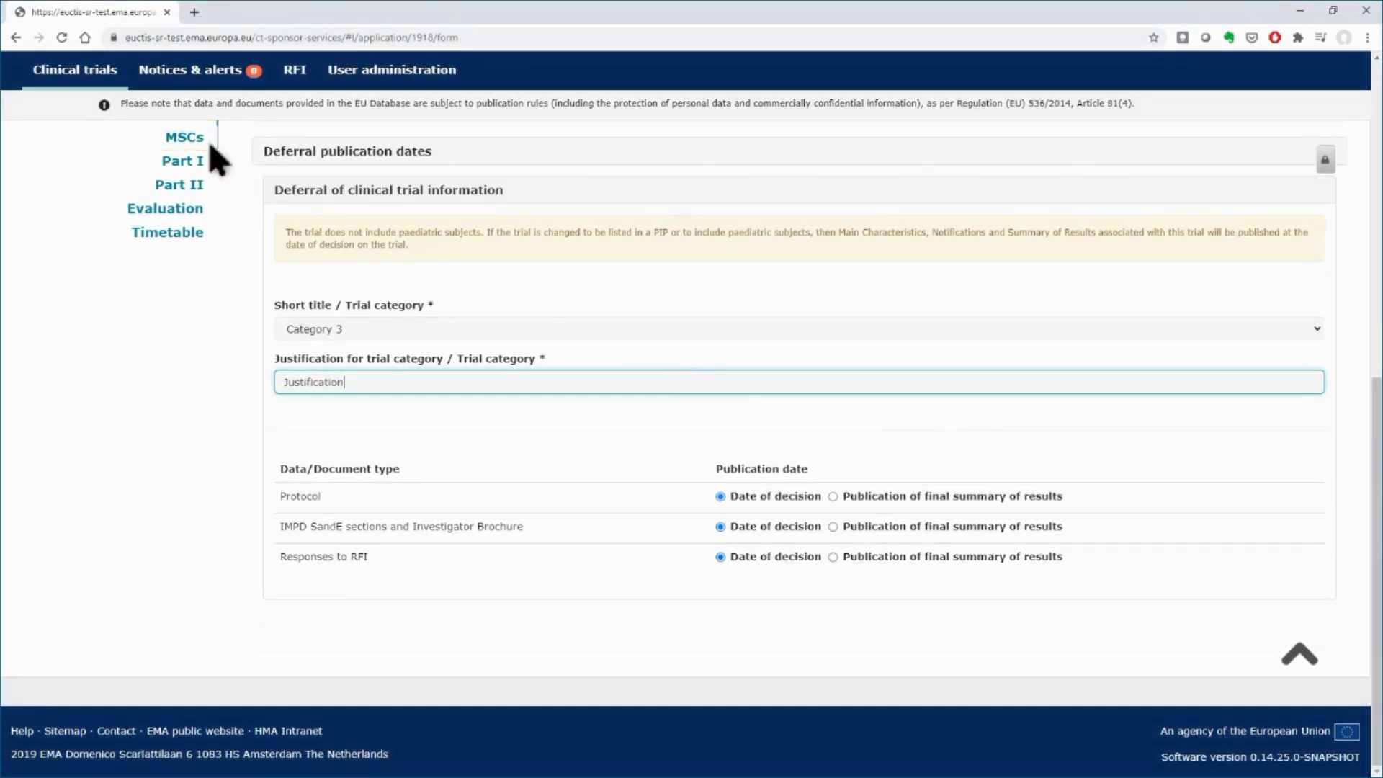
Step: Unlock the MSCs section and choose Austria and Germany as member states to add
left_click(211, 148)
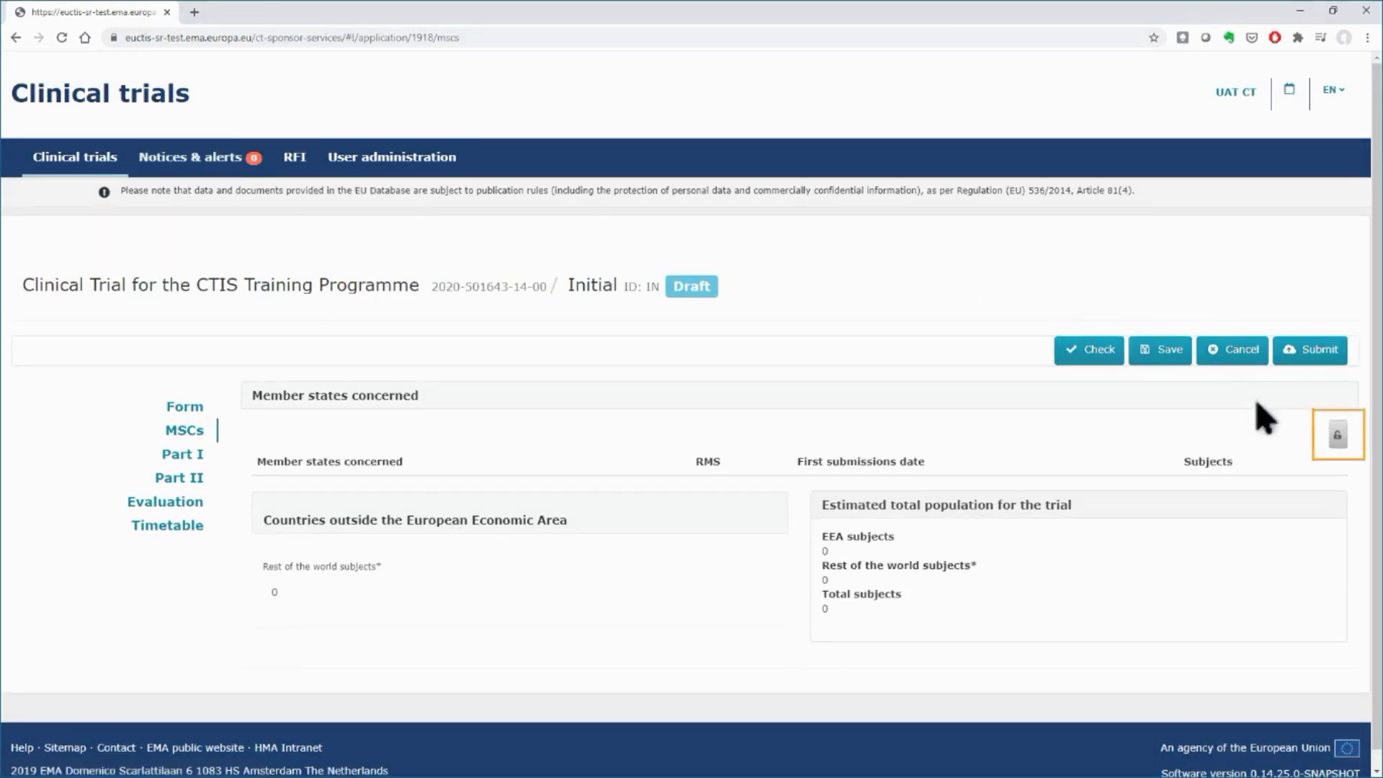
left_click(1336, 436)
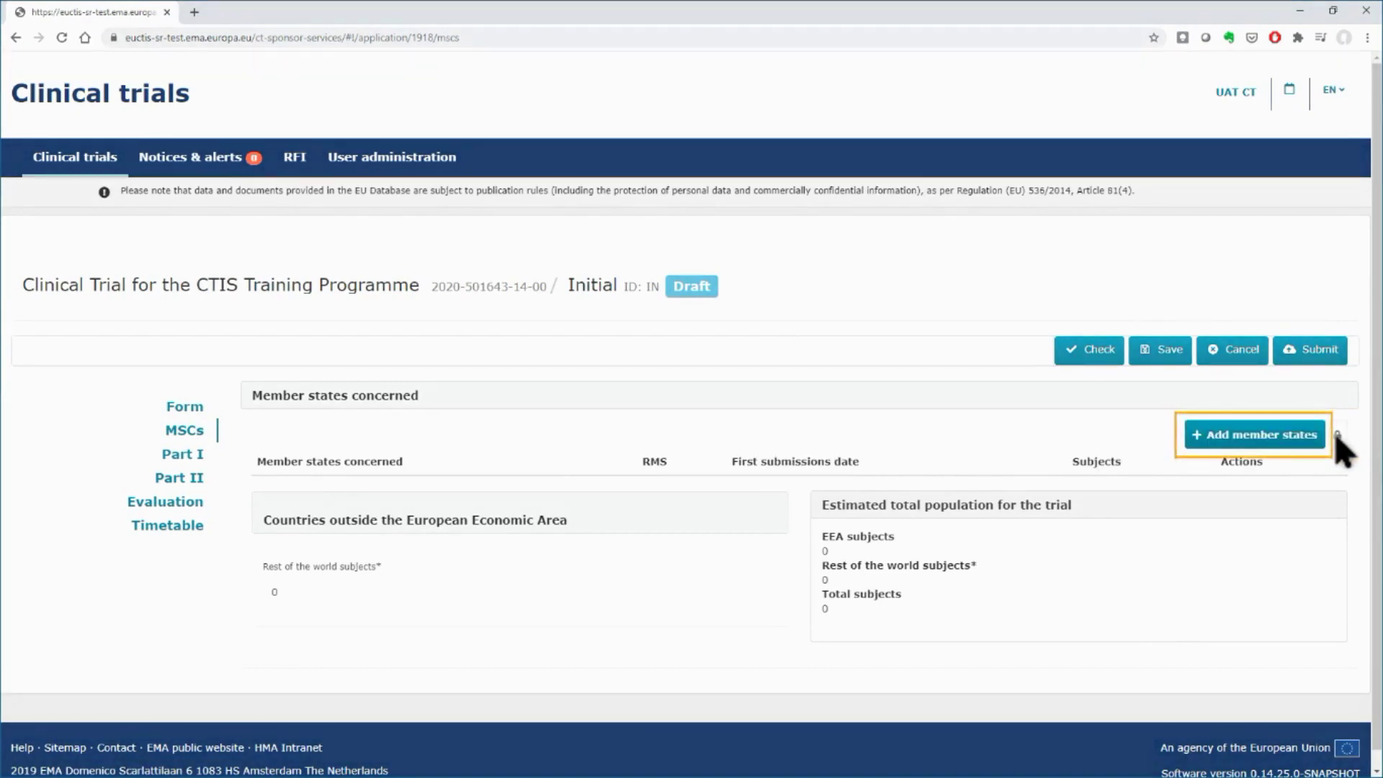
left_click(1253, 436)
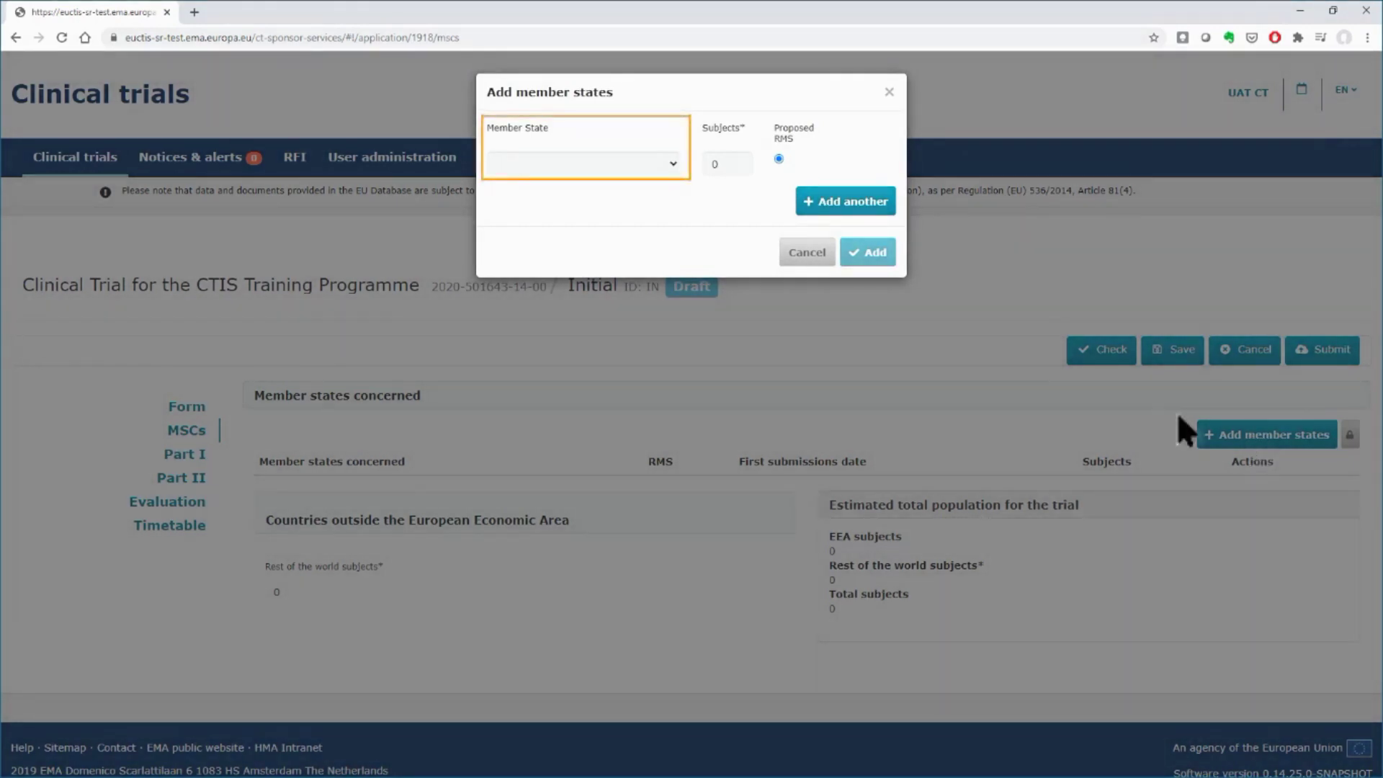
left_click(673, 166)
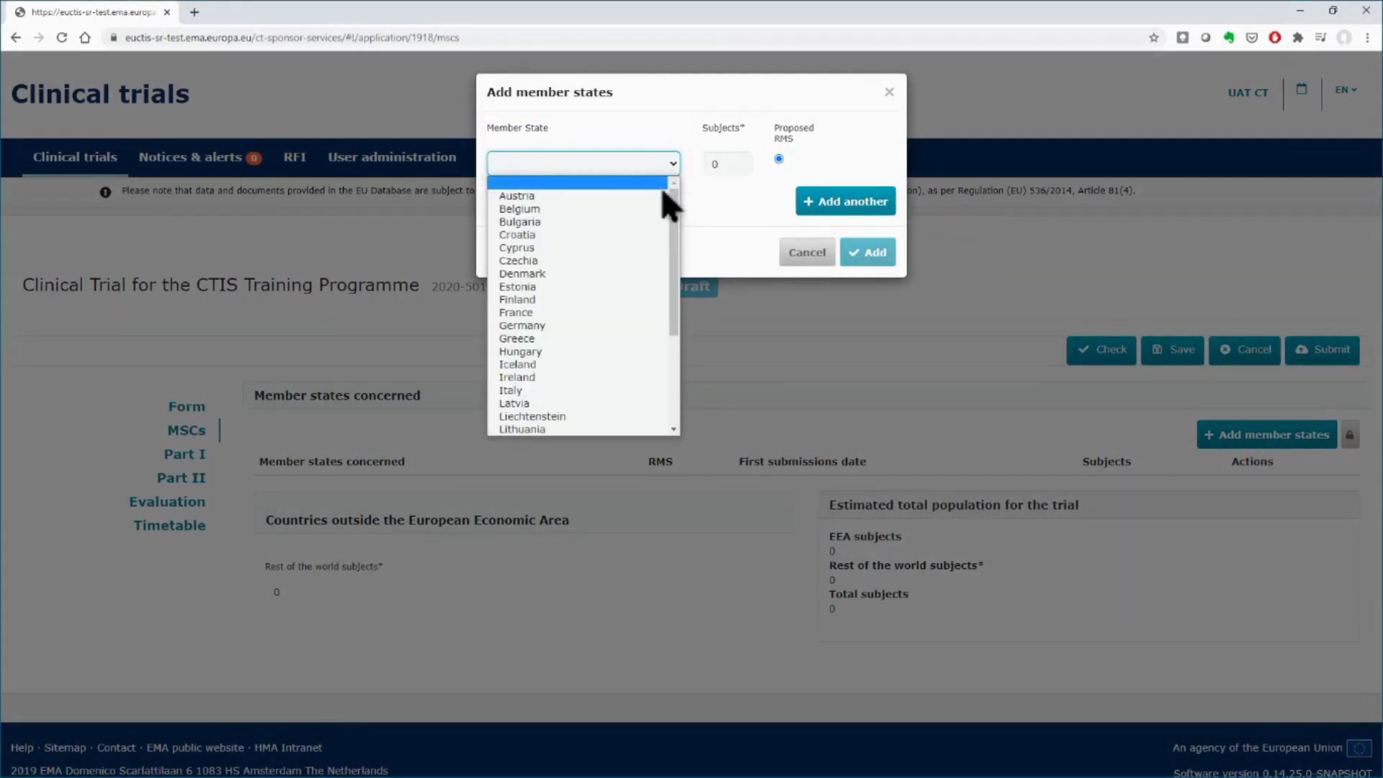
left_click(659, 195)
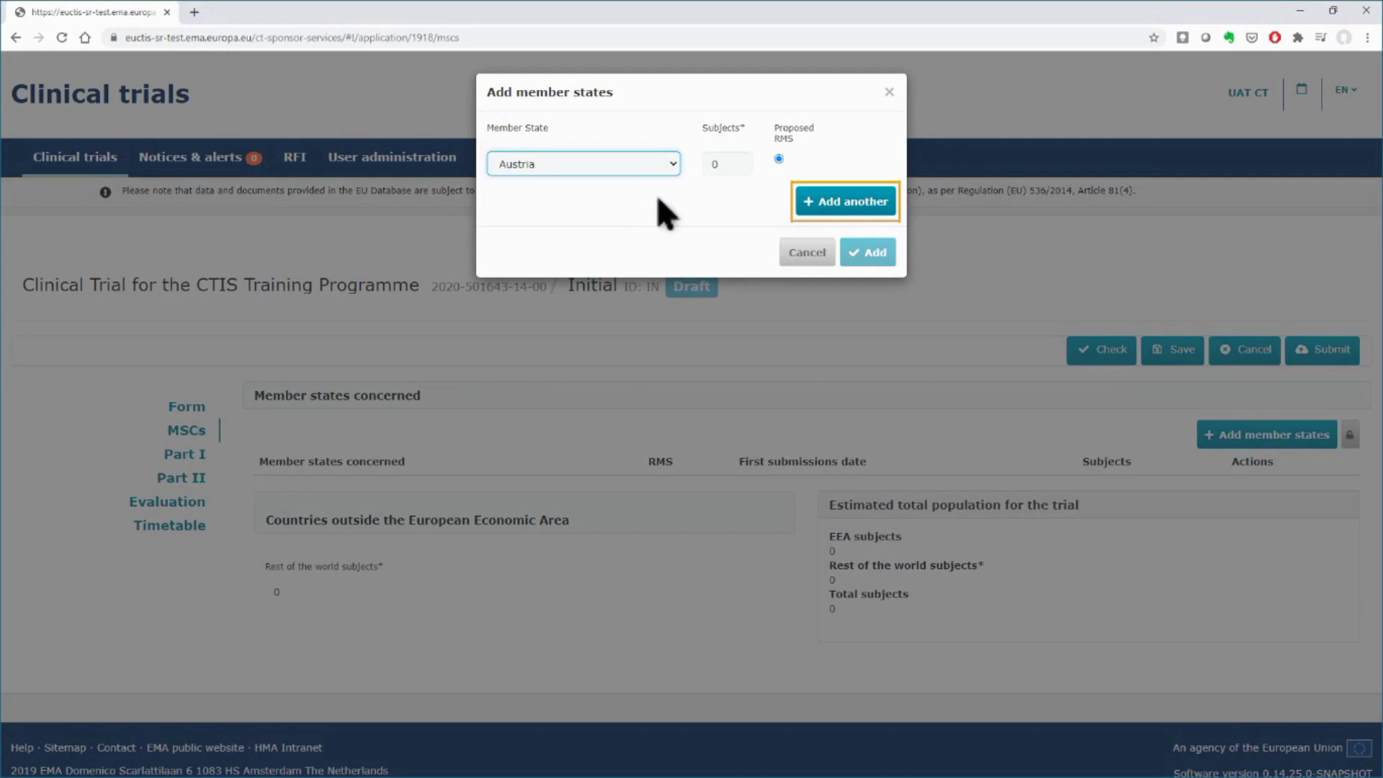
left_click(812, 210)
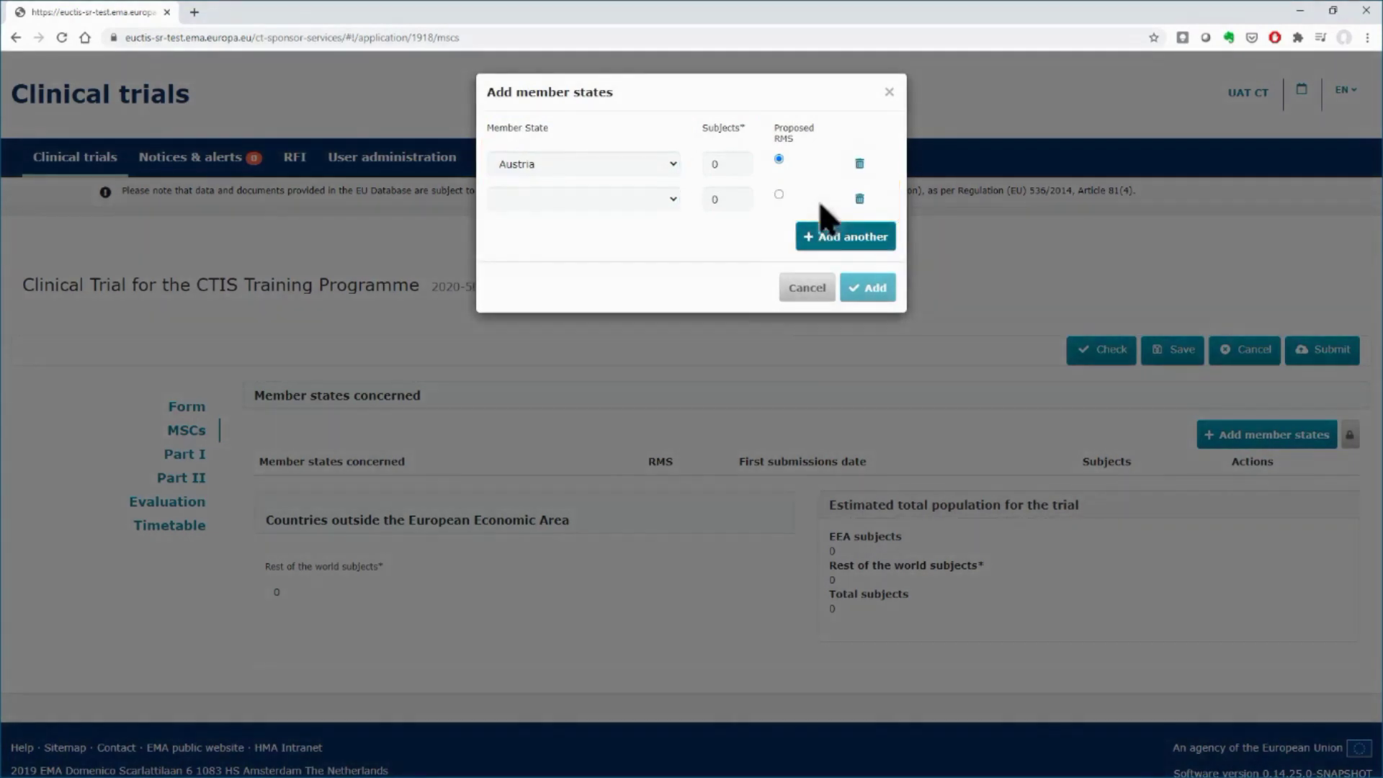
left_click(674, 201)
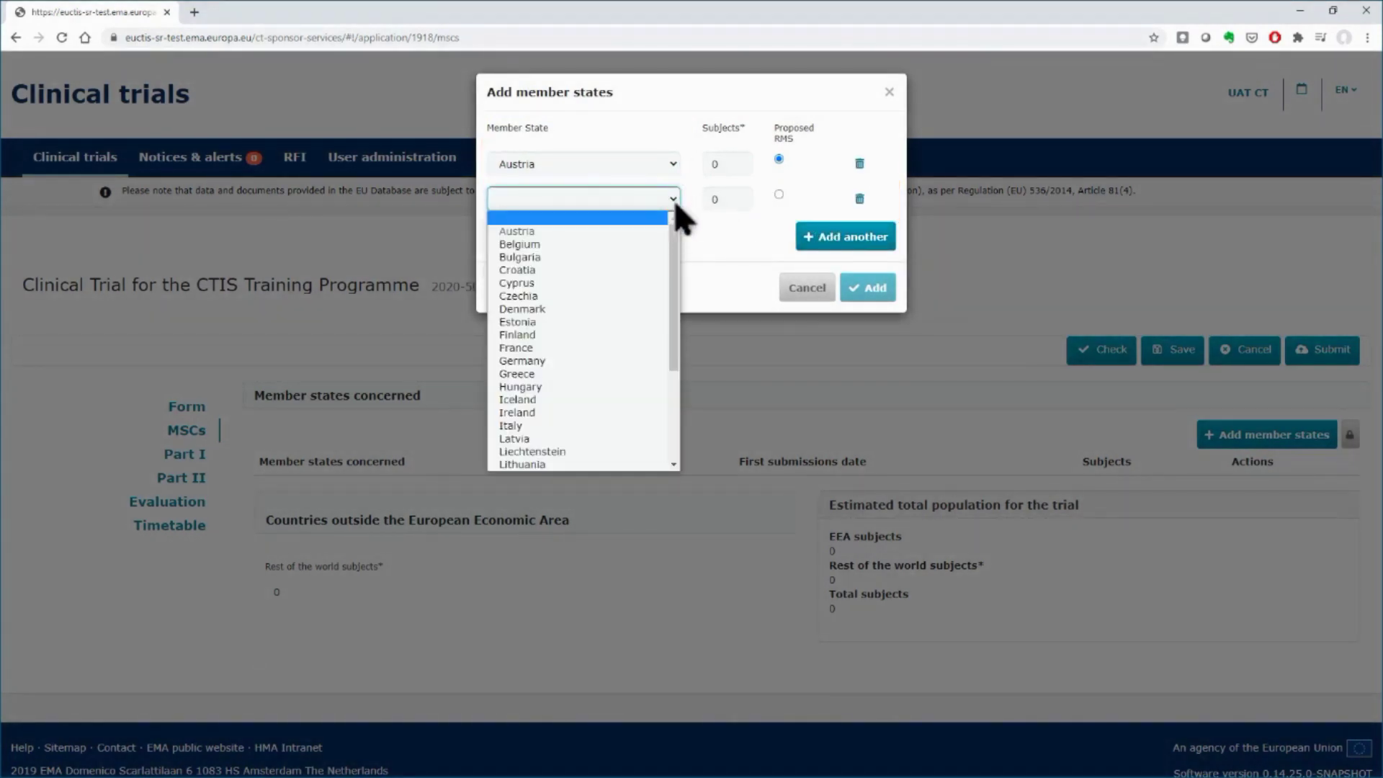
left_click(554, 360)
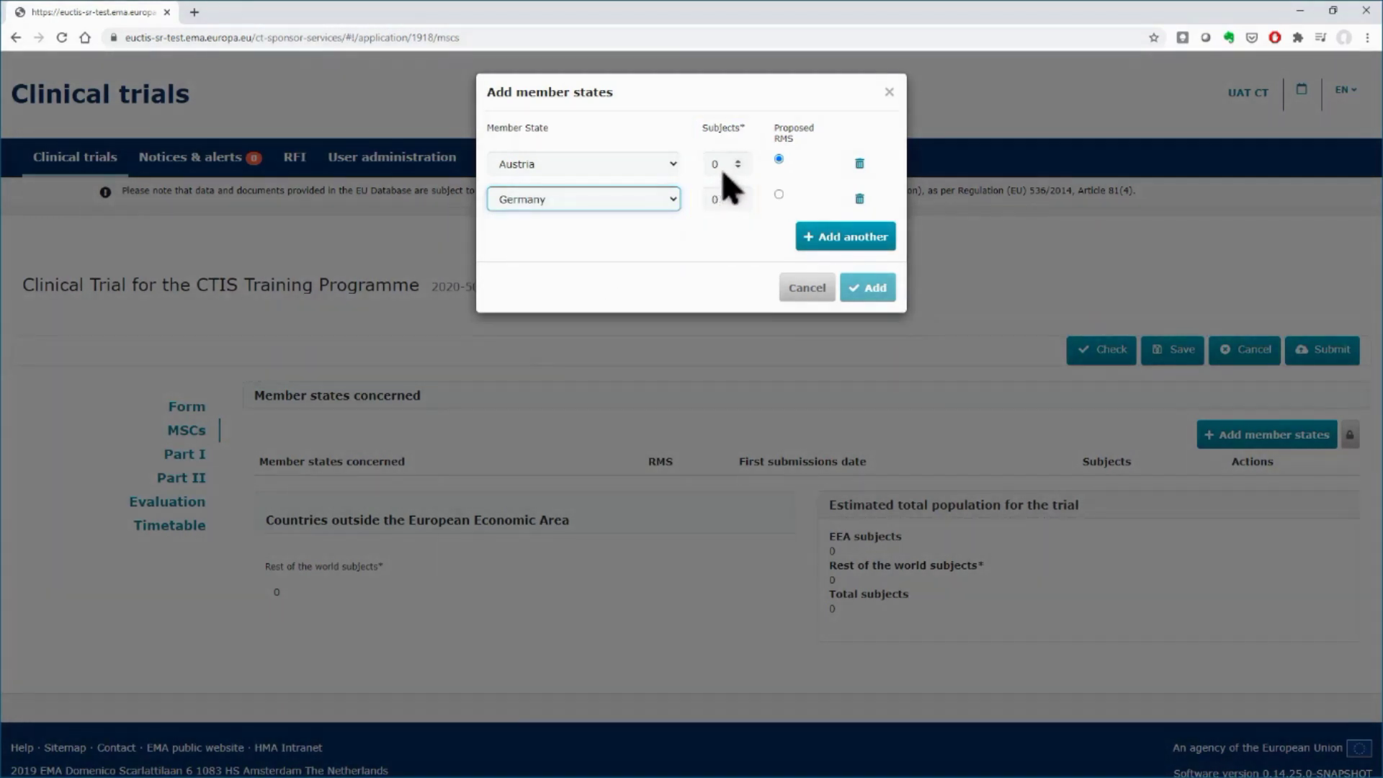
Step: Enter 40 subjects for Austria and 80 for Germany, then add both member states
double_click(721, 170)
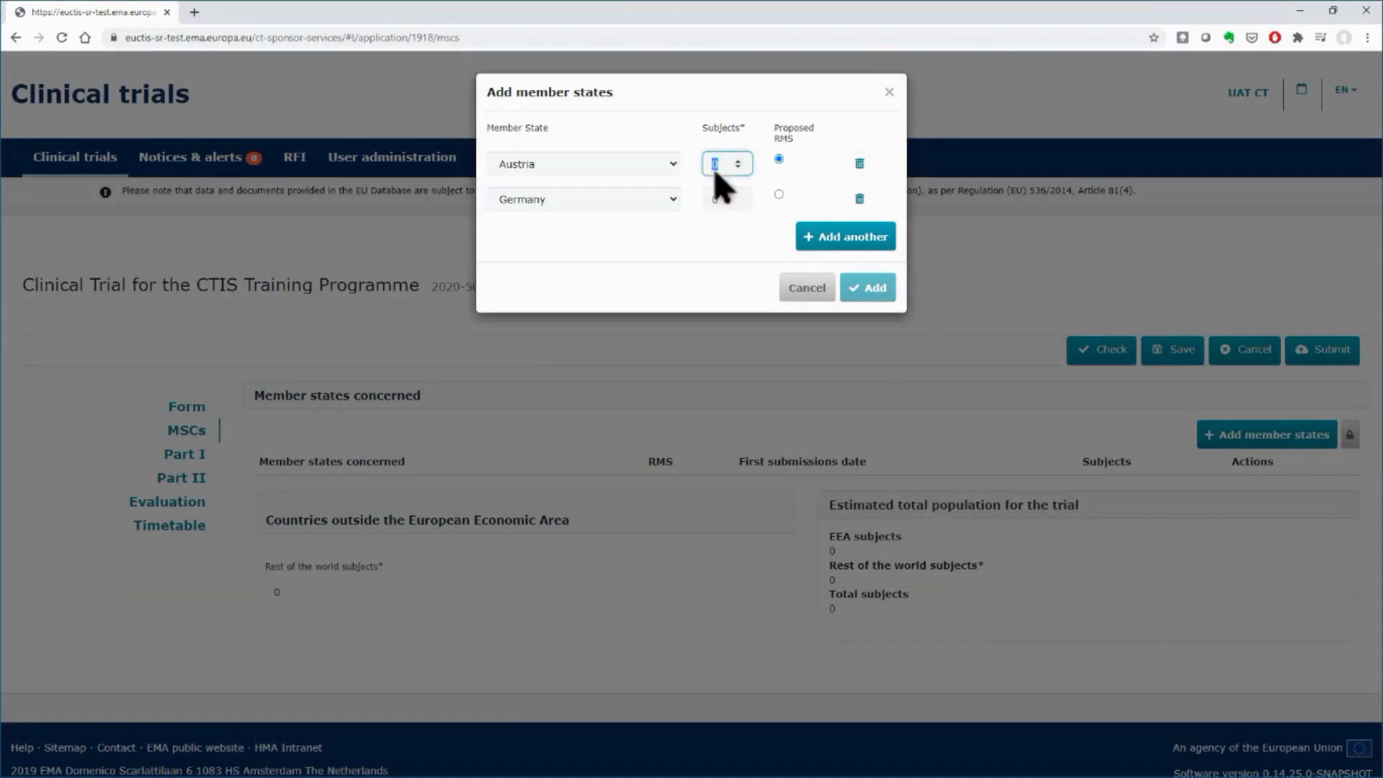
type("40")
left_click(719, 201)
double_click(711, 200)
type("80")
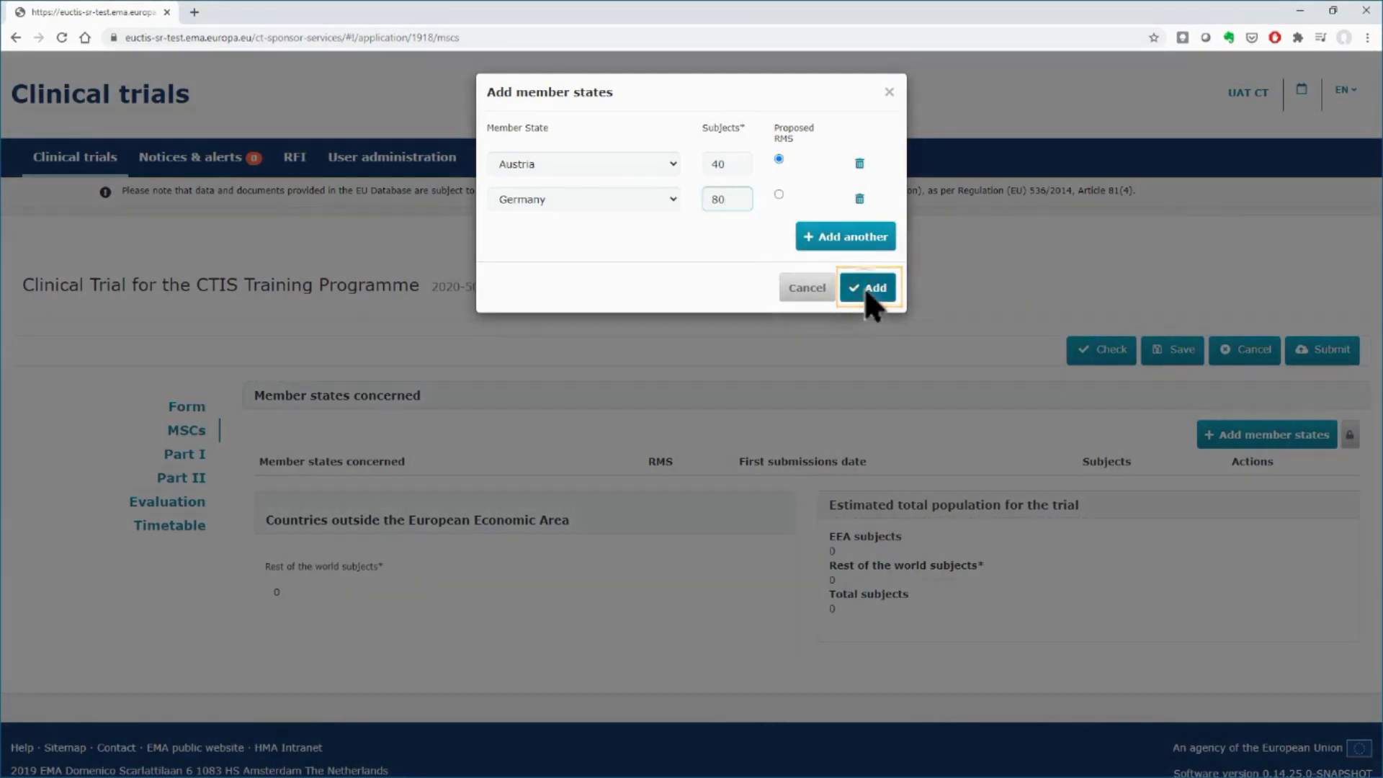
left_click(867, 289)
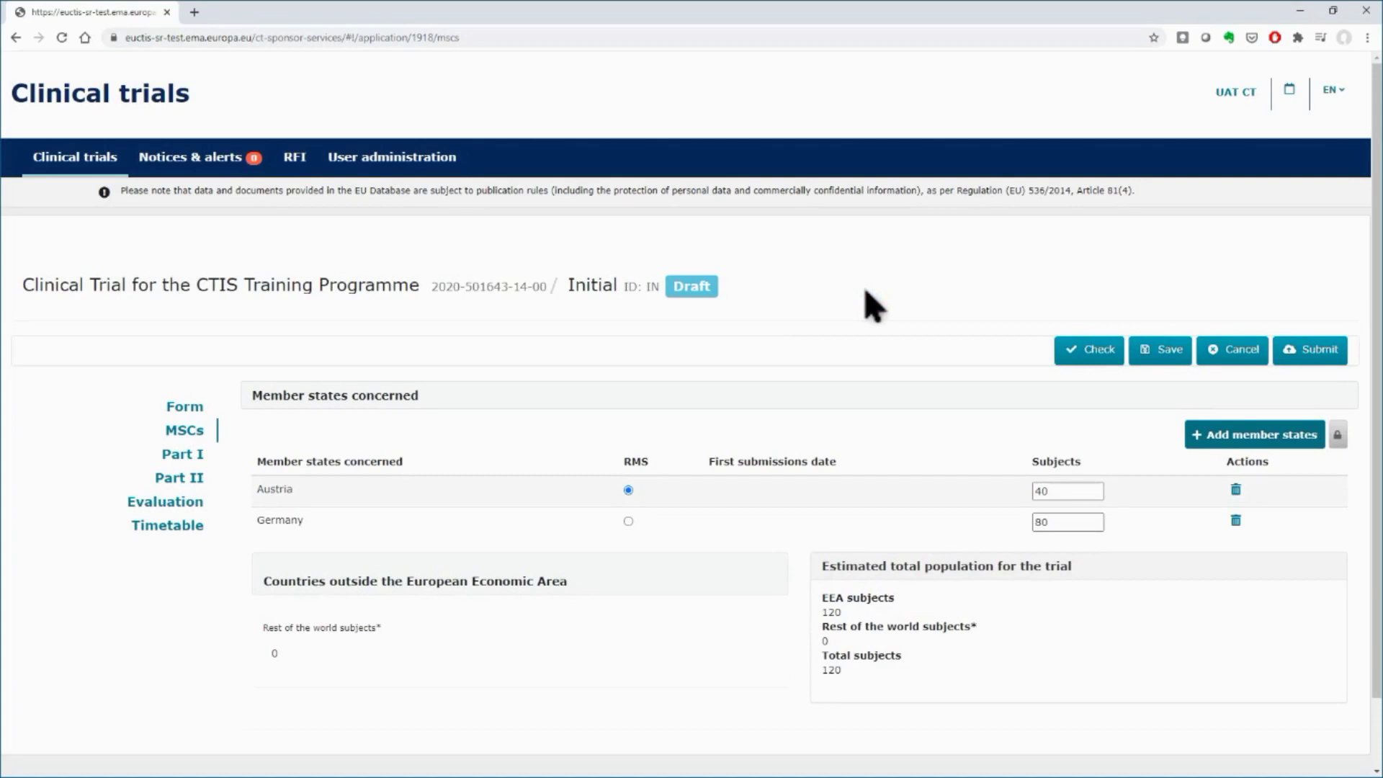